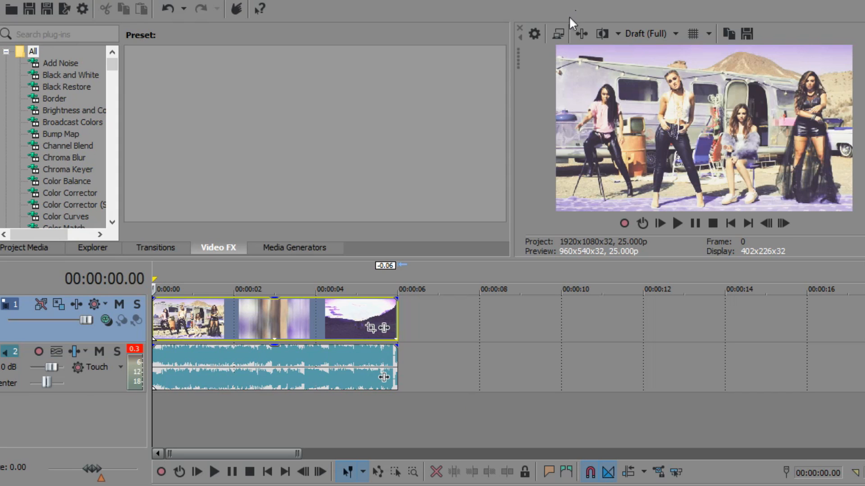
scroll(464, 391, up, 2)
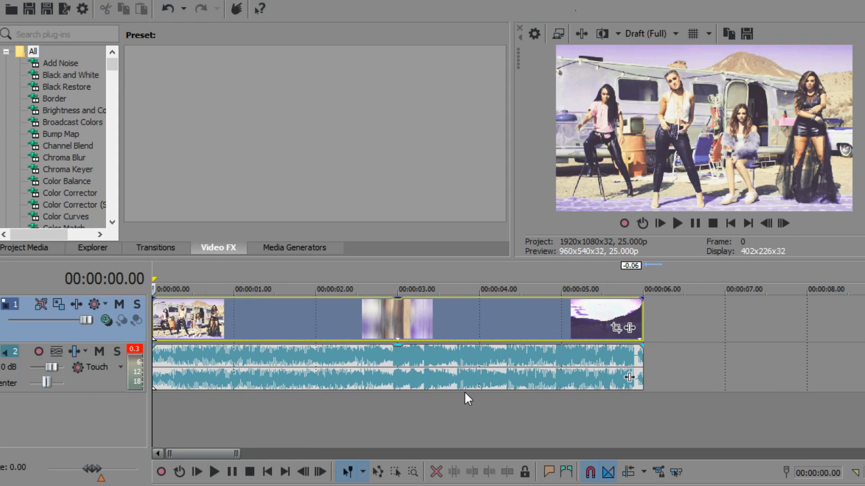
right_click(97, 326)
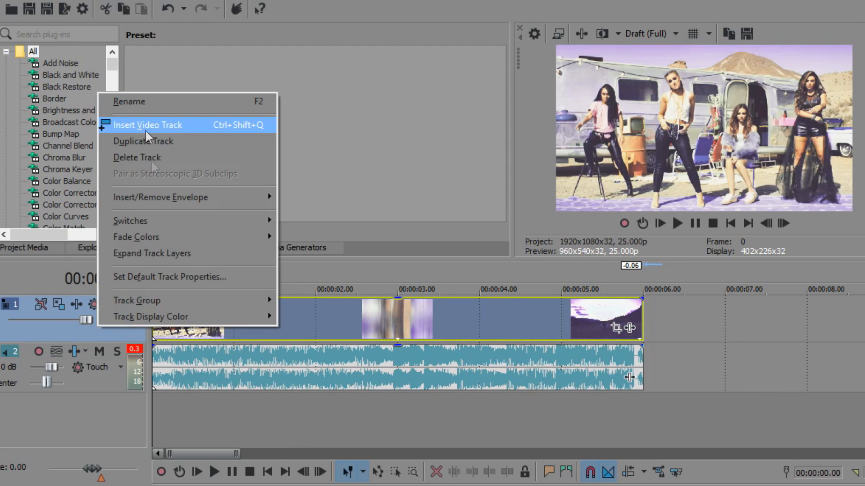
click(103, 378)
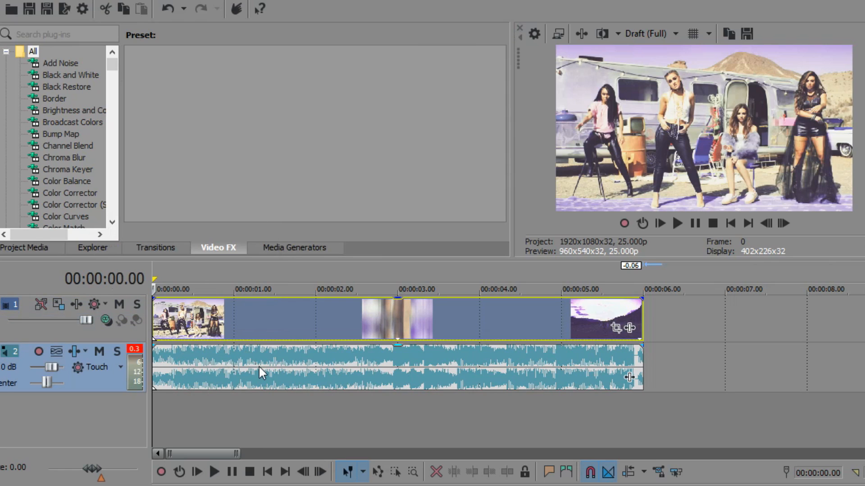
click(192, 274)
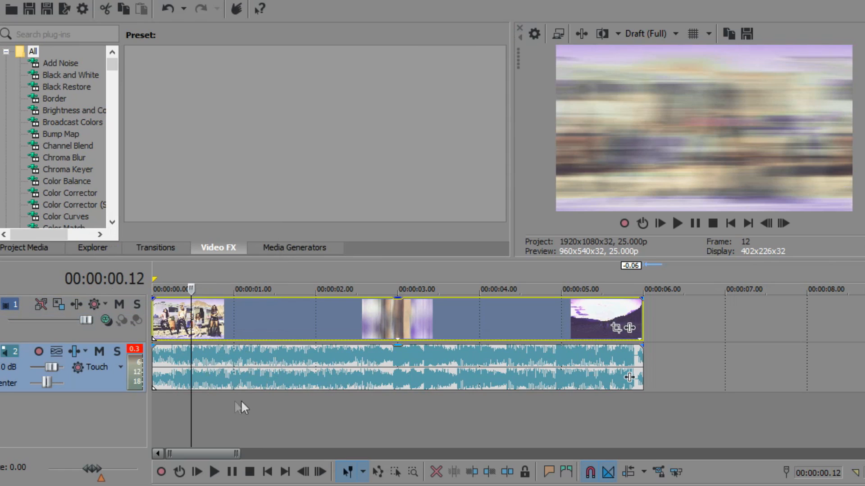
mouse_move(191, 416)
mouse_down()
mouse_move(398, 422)
mouse_move(149, 423)
mouse_move(608, 420)
mouse_move(442, 406)
mouse_move(198, 416)
mouse_up()
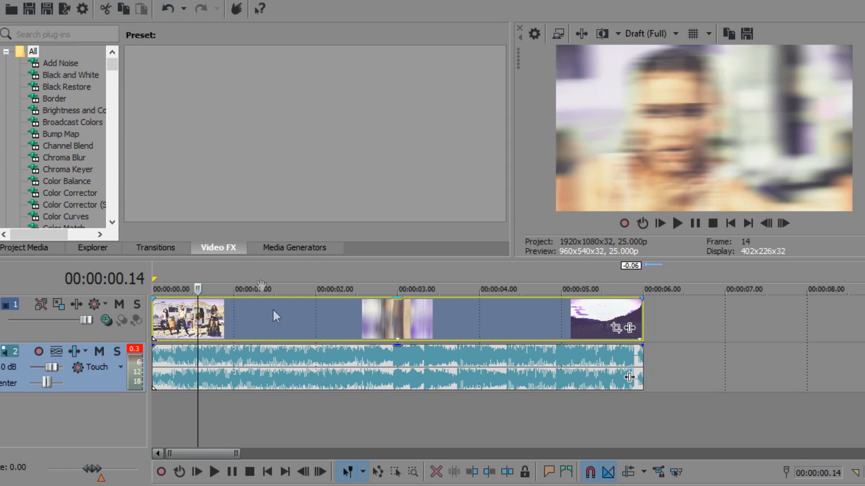
click(226, 264)
Step: Insert a new empty video track above the existing video clip's track
click(90, 330)
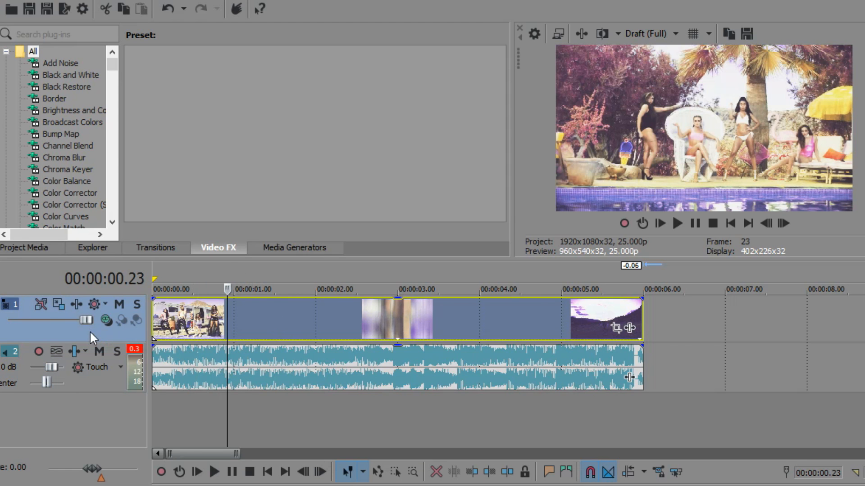
right_click(83, 328)
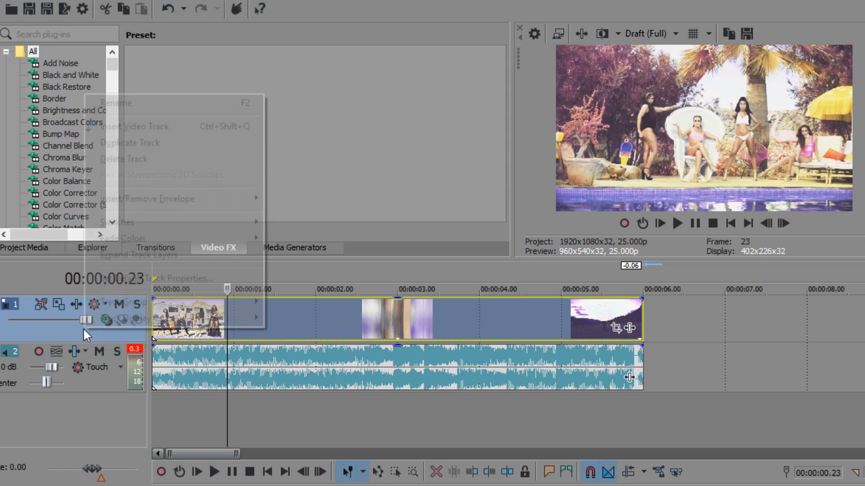
click(119, 127)
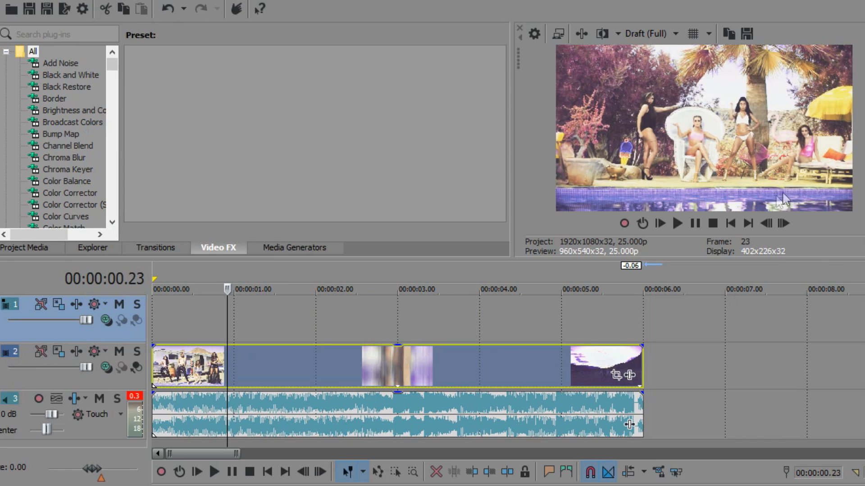
Step: Play the project from the start, place markers at 00:00:01.00, 00:00:01.20 and 00:00:02.14, and return to the beginning
click(730, 224)
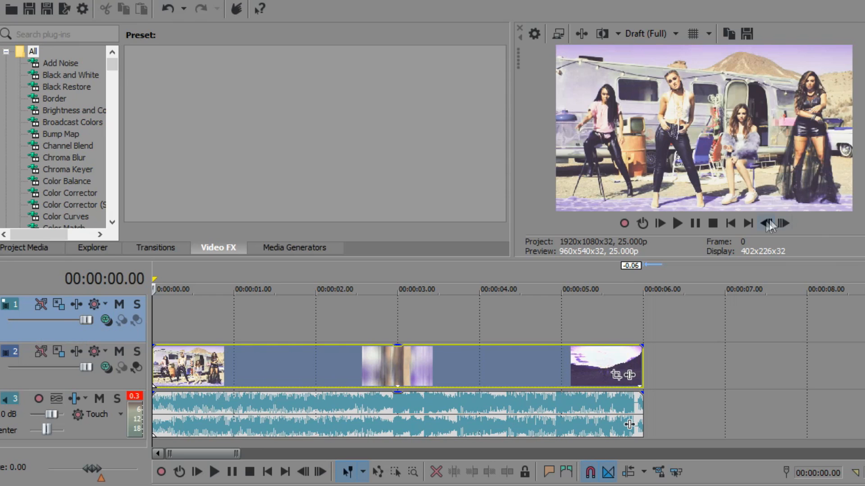
click(688, 224)
key(m)
click(691, 222)
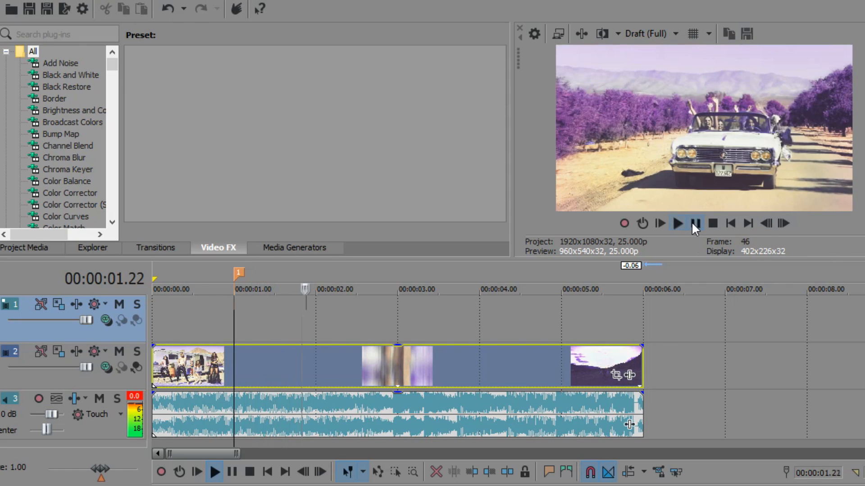
click(692, 224)
click(765, 223)
click(766, 224)
key(m)
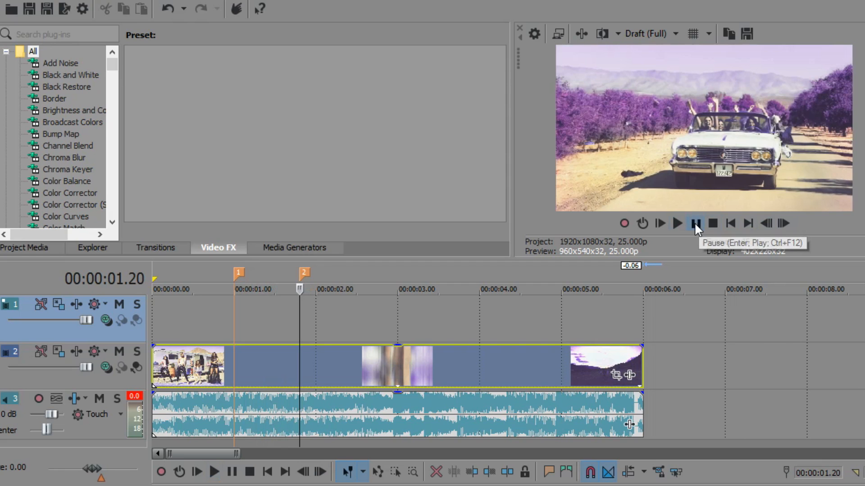
click(694, 222)
click(694, 222)
key(m)
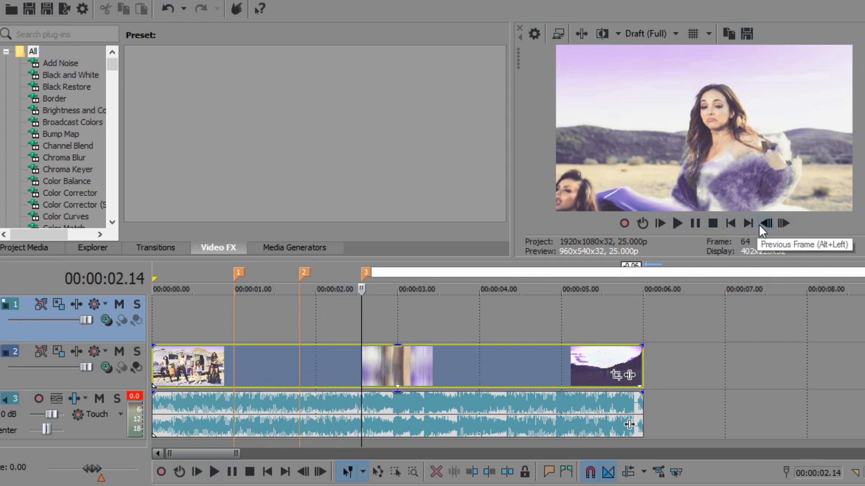
click(731, 223)
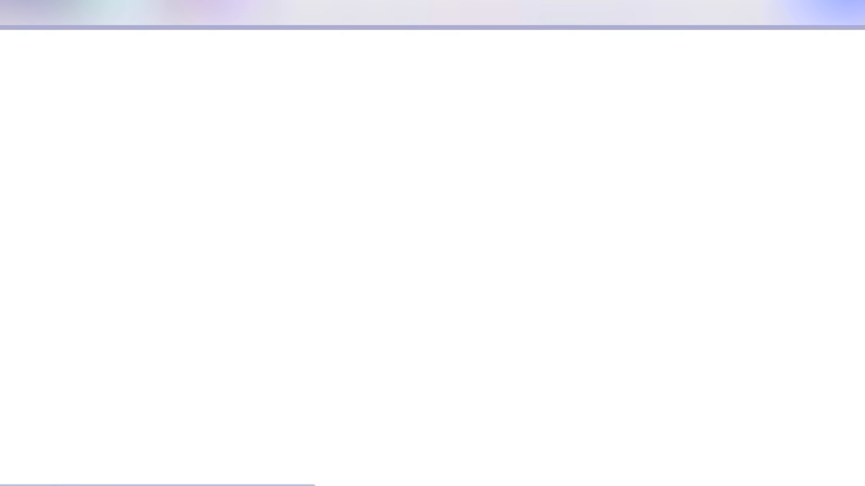
Step: Switch to the web browser and search Google Images for "red lips png"
text(re)
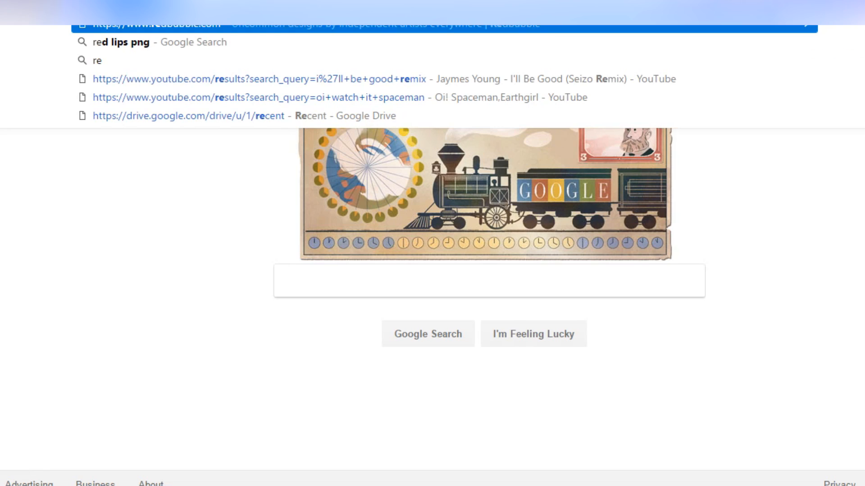
text(d li)
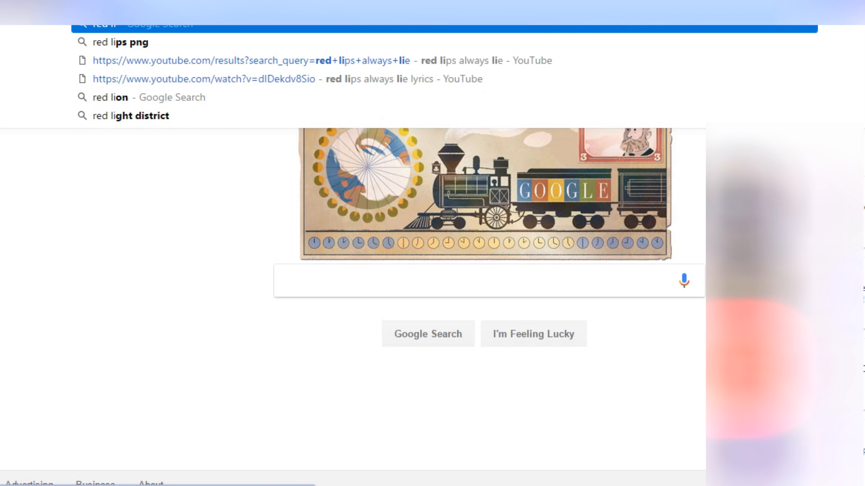
text(ps png)
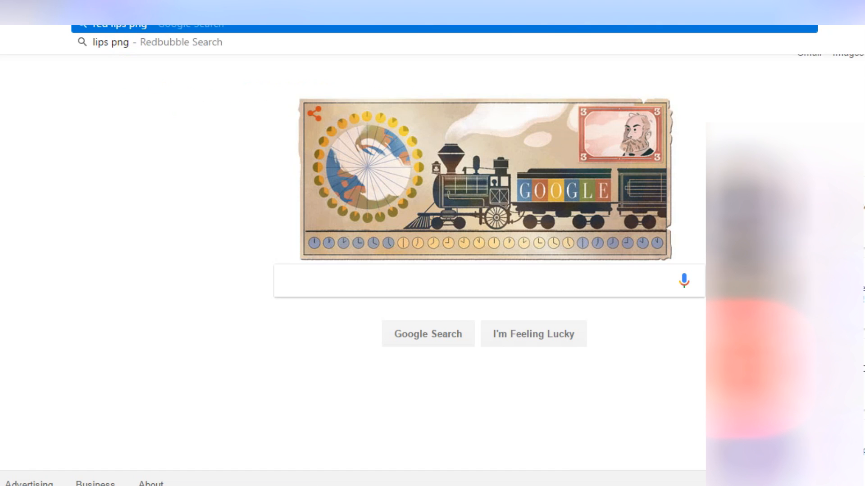
key(Return)
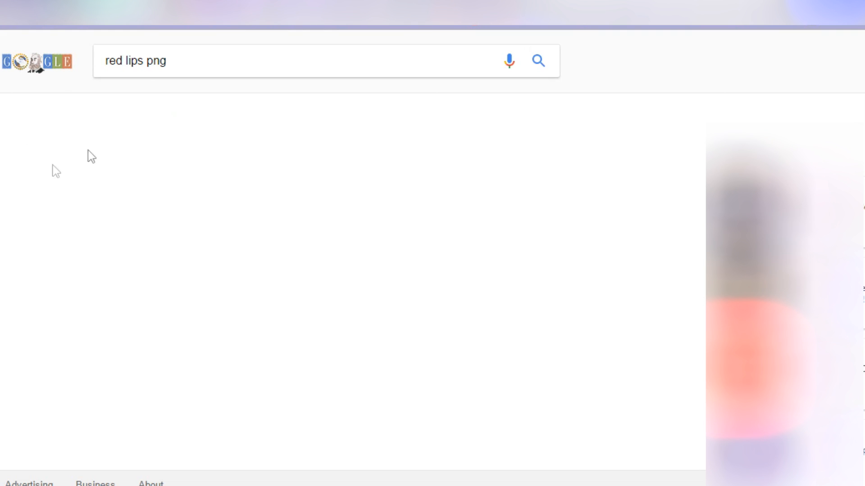
click(162, 100)
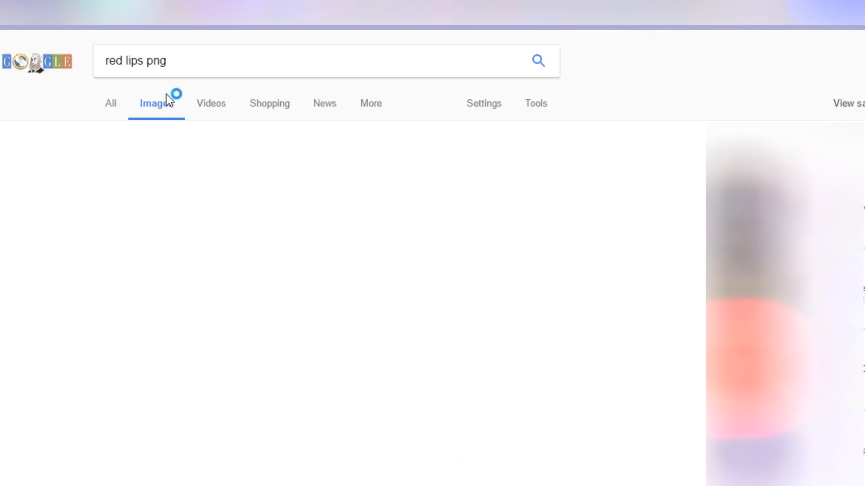
Step: Browse the image results and save the transparent red lipstick kiss print from PngImg to the computer
scroll(539, 247, down, 8)
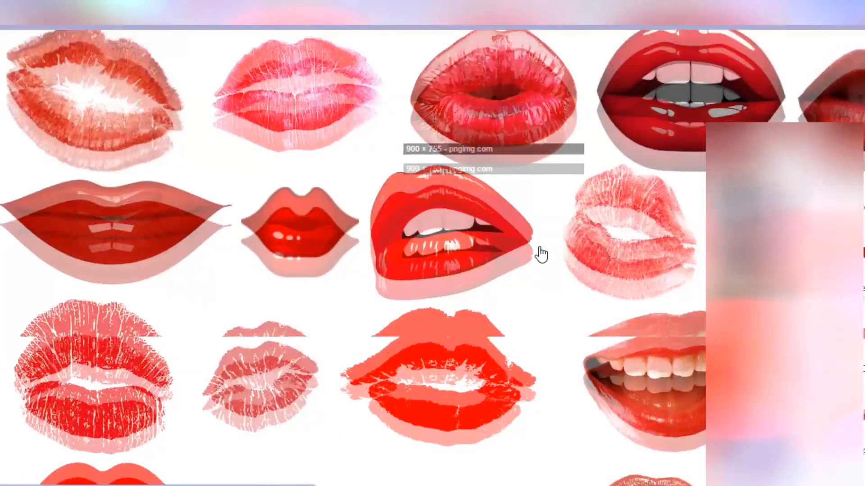
scroll(539, 247, up, 8)
scroll(141, 225, down, 15)
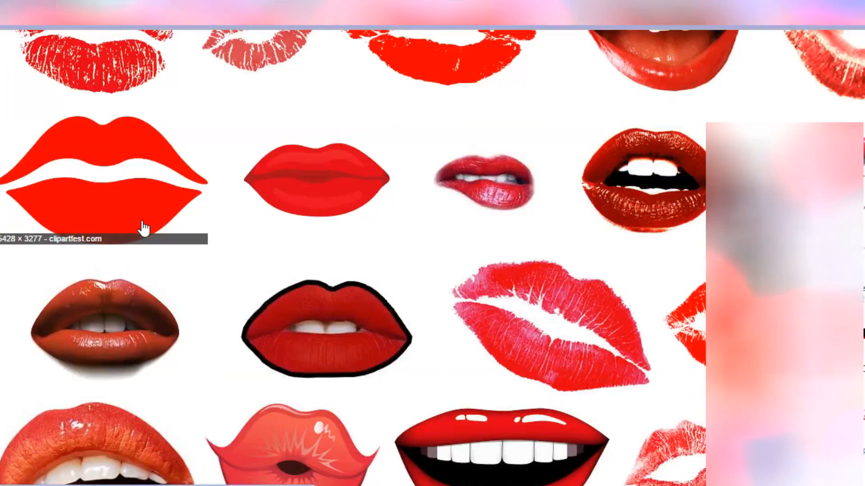
scroll(142, 227, down, 10)
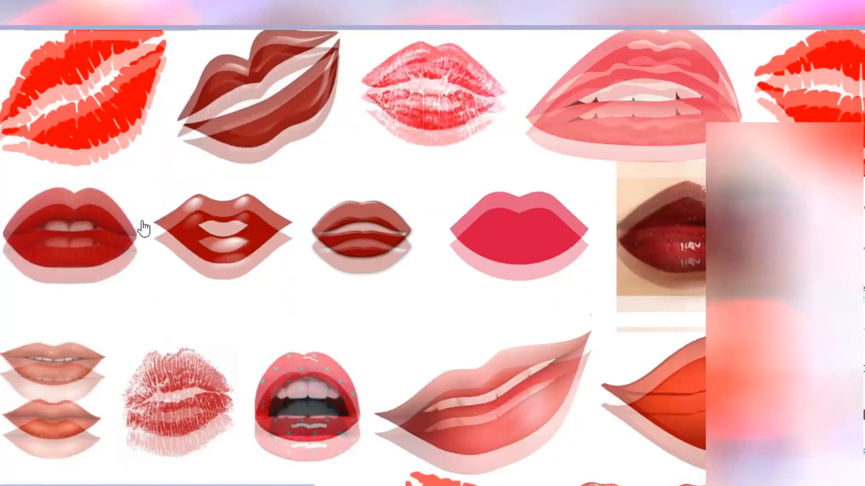
scroll(142, 220, up, 10)
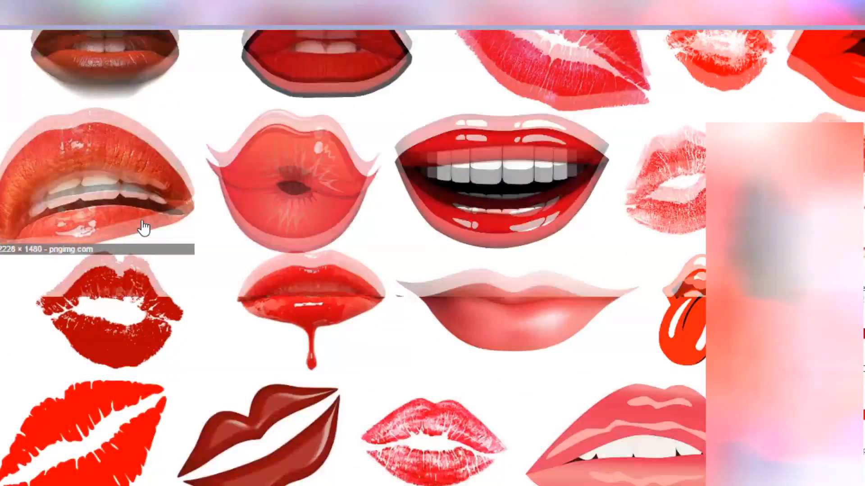
click(119, 142)
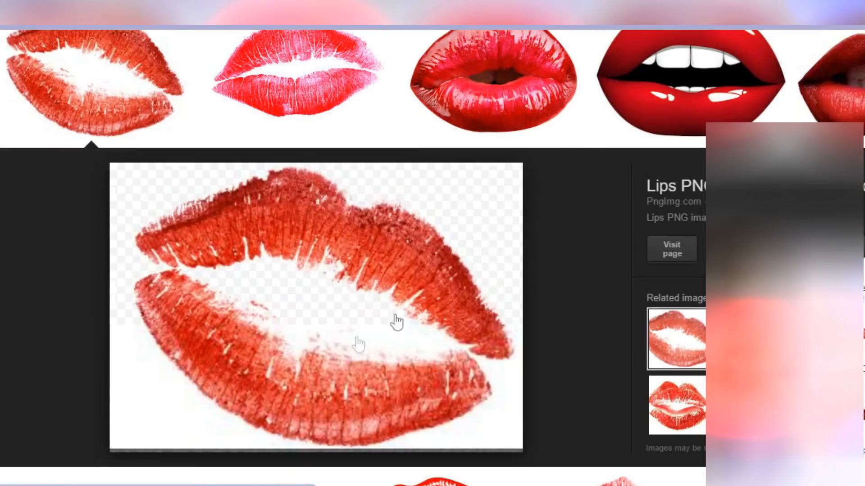
right_click(336, 300)
click(400, 190)
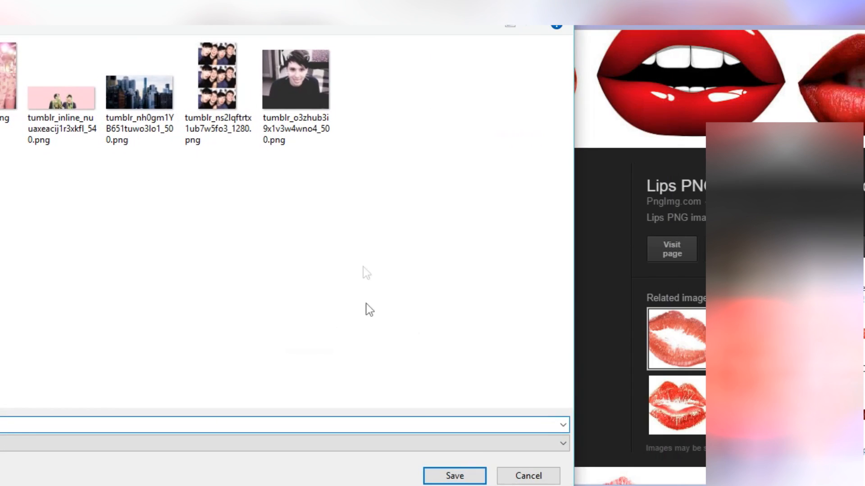
click(455, 476)
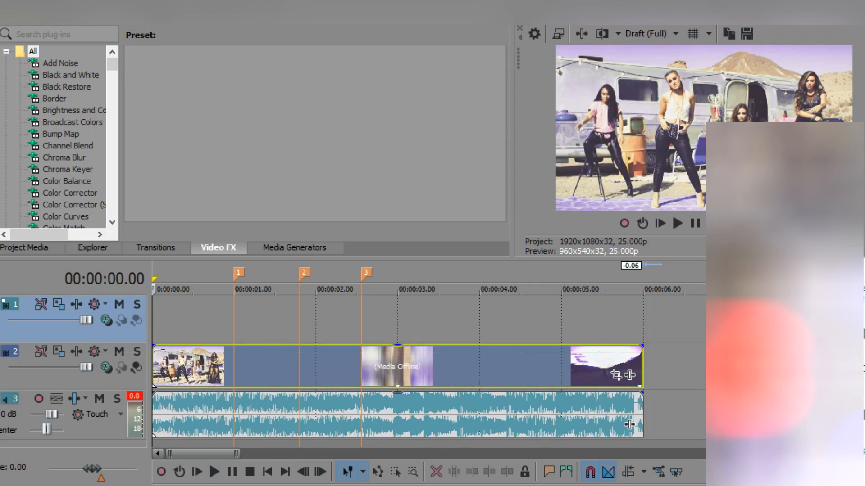
Step: Switch to VEGAS Pro, add the lips image at the start of the empty video track, and trim its end to marker 1
click(144, 314)
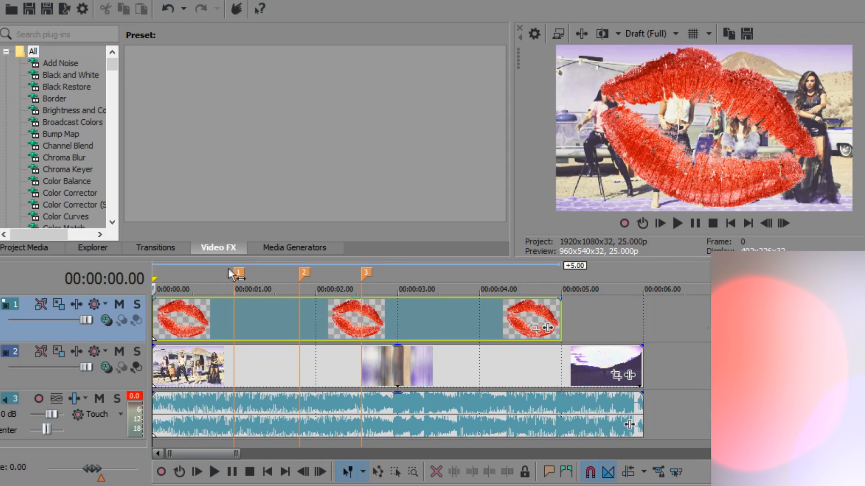
click(237, 275)
right_click(247, 315)
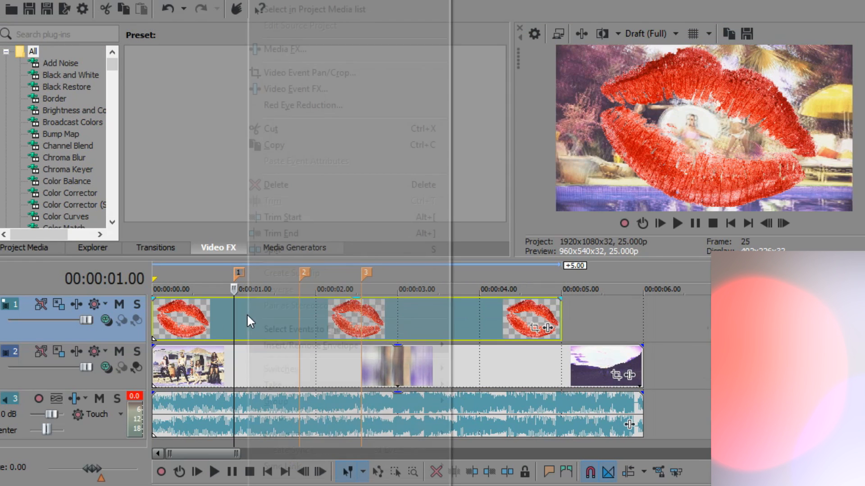
click(318, 234)
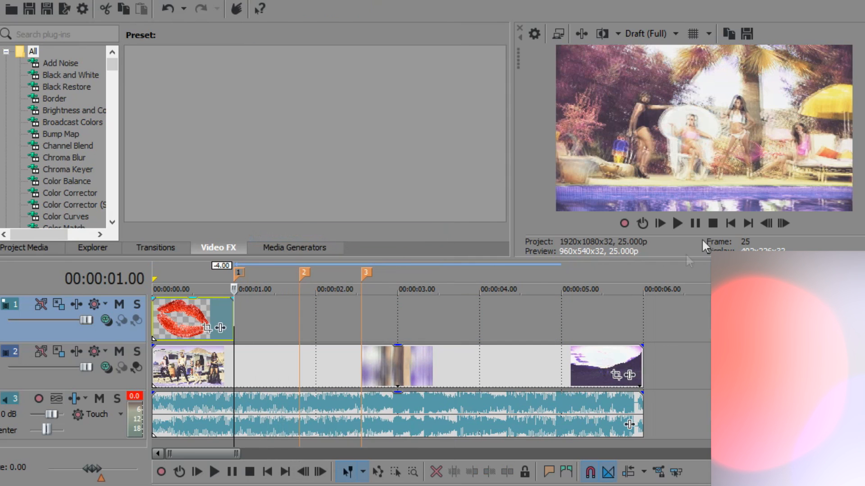
Step: Pan/Crop the lips image to a small tilted print in the frame's lower right: width about 2,692, height 1,888, centre -314, -430, angle 14.7
click(737, 225)
scroll(489, 384, up, 5)
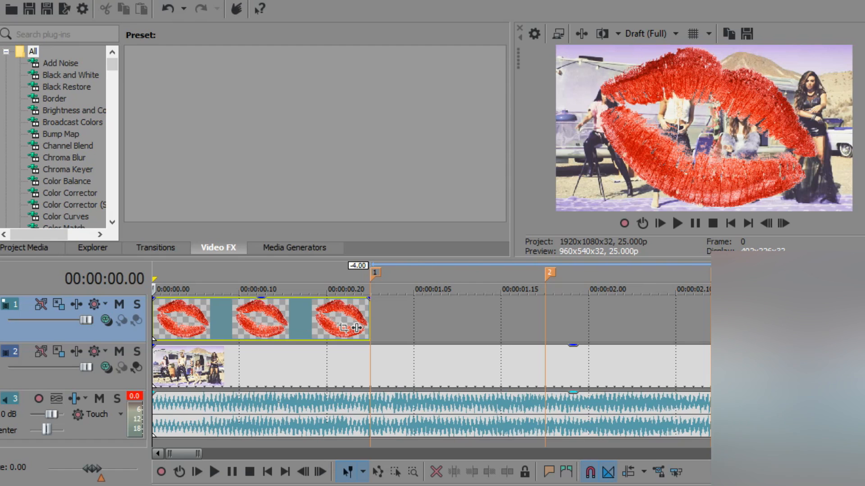
click(317, 275)
click(730, 224)
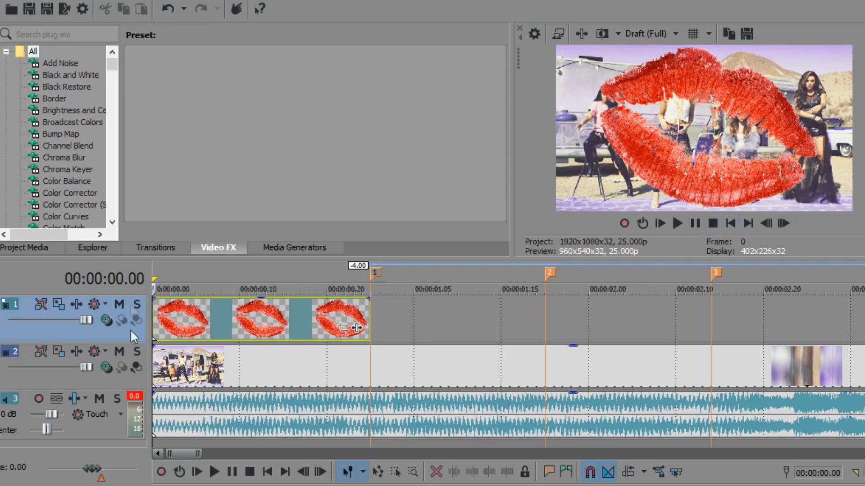
click(345, 331)
scroll(279, 284, down, 5)
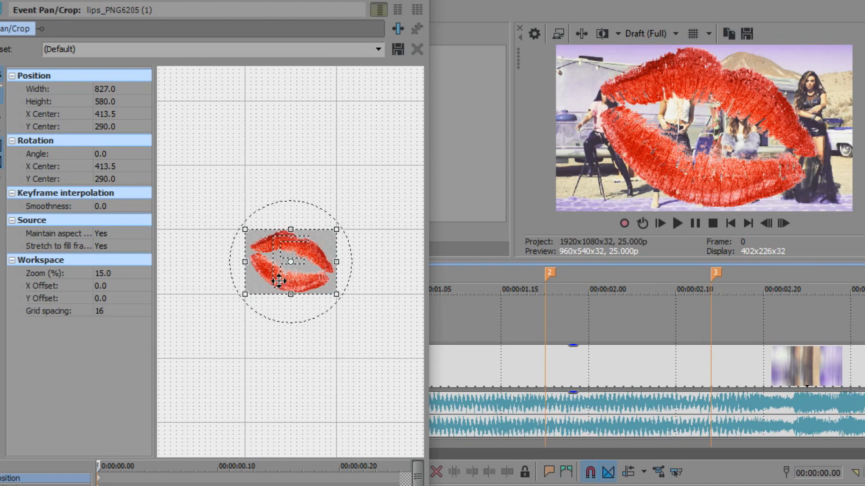
scroll(312, 242, down, 1)
drag(331, 234, 406, 160)
drag(354, 323, 289, 279)
drag(336, 129, 364, 154)
mouse_move(314, 227)
mouse_down()
mouse_move(305, 203)
mouse_move(321, 213)
mouse_up()
drag(320, 309, 326, 320)
drag(315, 290, 312, 284)
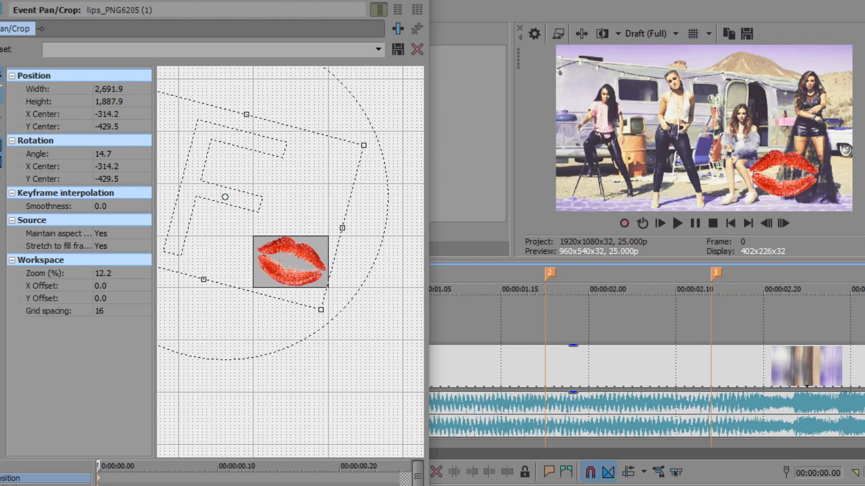
click(419, 1)
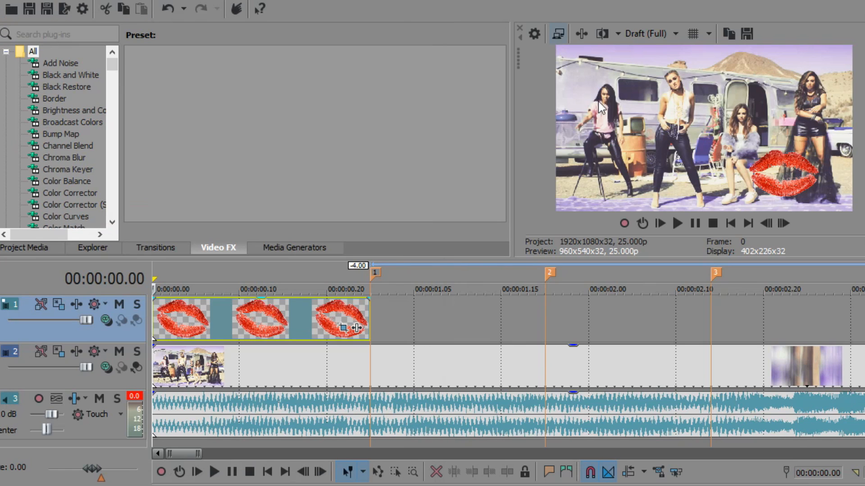
Step: Preview the opening of the edit with the lips overlay and return to the beginning
click(695, 223)
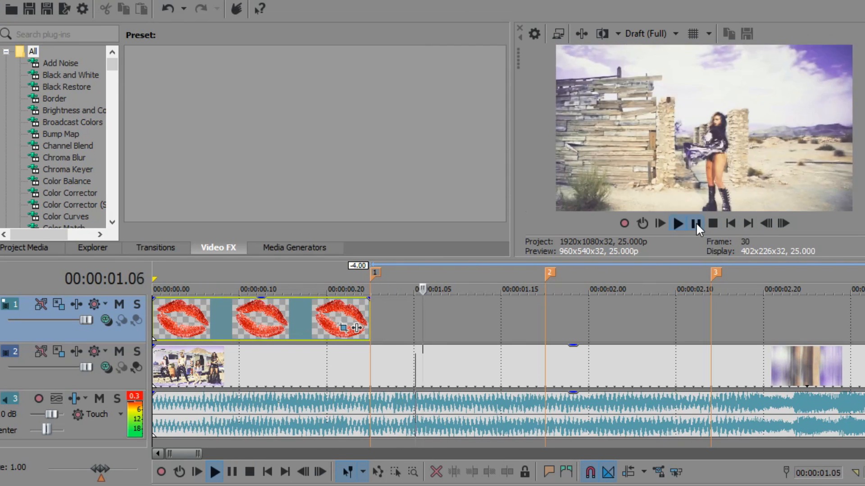
click(696, 222)
click(731, 223)
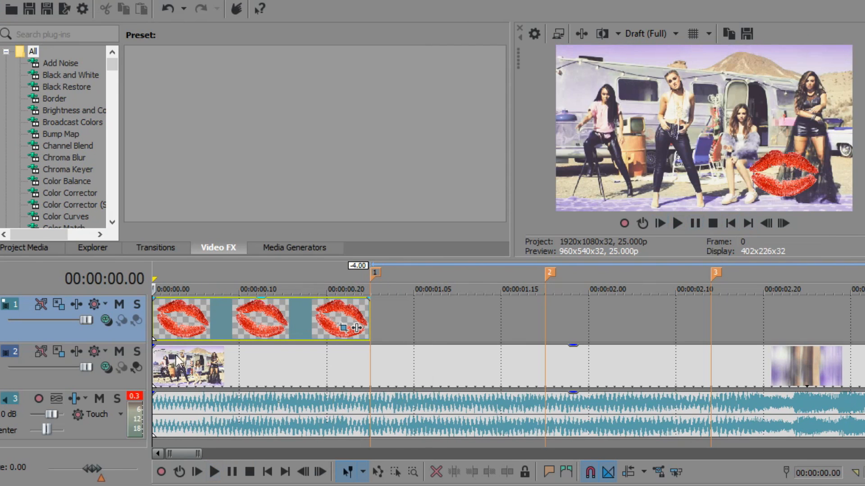
Step: Insert a video track above the lips image and add a (Legacy) Text event with the Default Text preset at its start
right_click(105, 334)
click(182, 132)
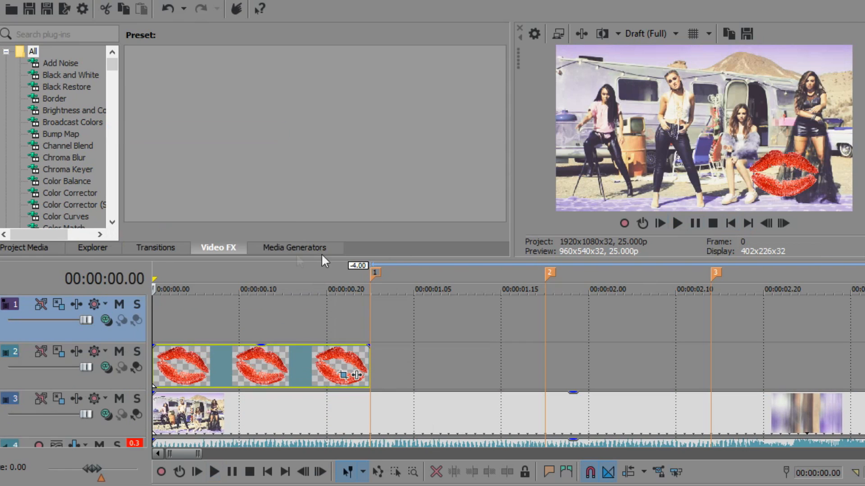
click(273, 249)
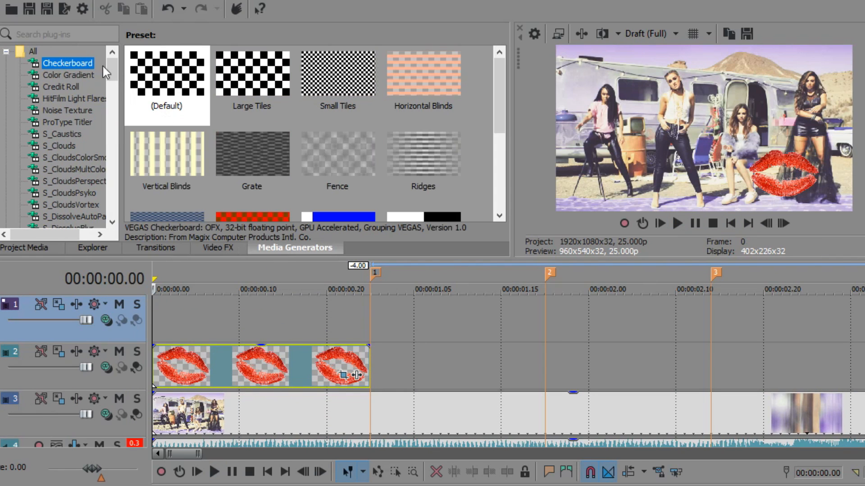
drag(117, 88, 112, 202)
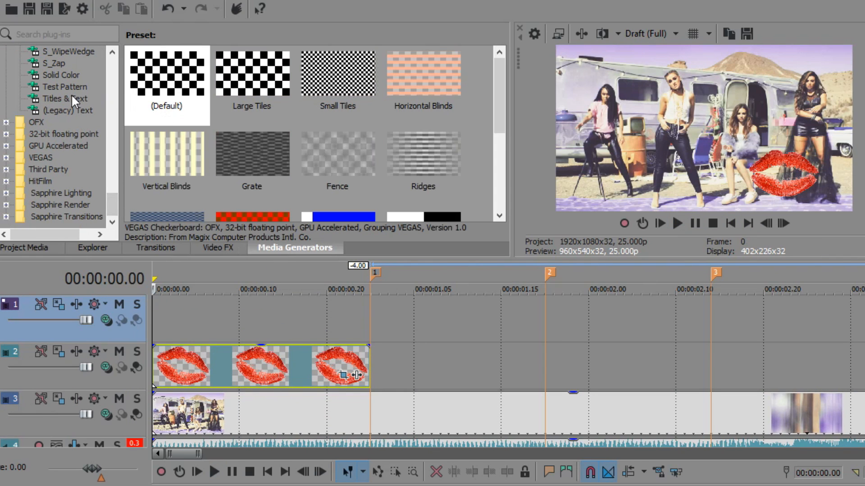
click(68, 110)
drag(188, 74, 158, 308)
drag(217, 1, 324, 54)
Step: Replace the sample text with "Red" on the first line and "lips" on the second
click(334, 248)
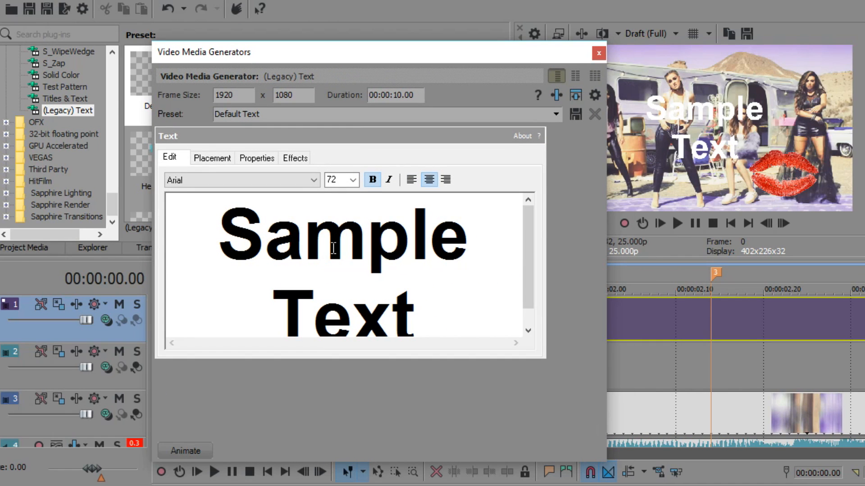
key(ctrl+a)
text(Red)
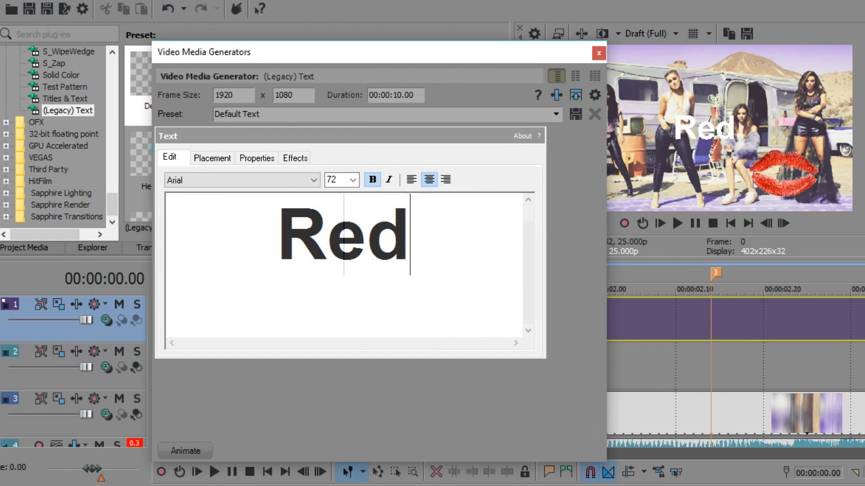
key(Return)
text(lips)
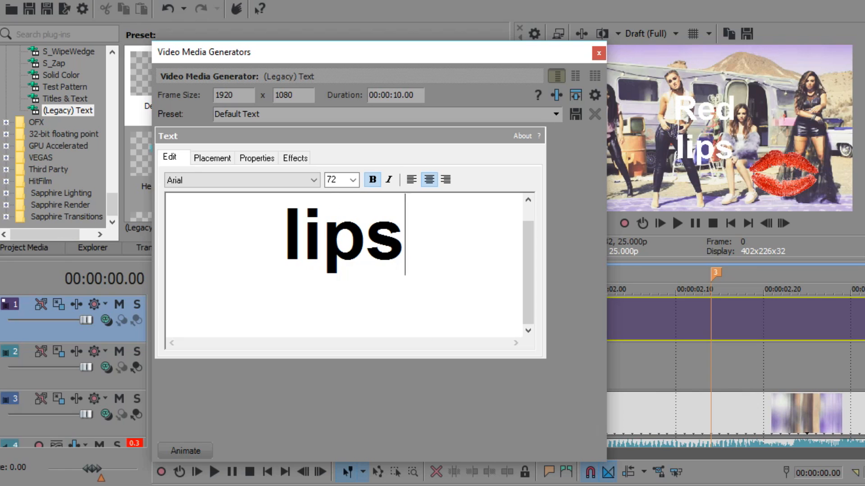
Step: Set the font of both text lines to bromello
drag(404, 251, 279, 212)
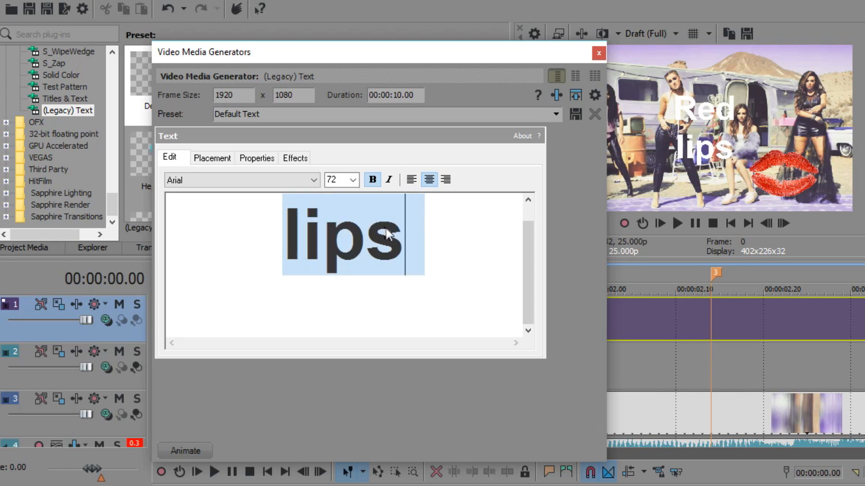
click(278, 183)
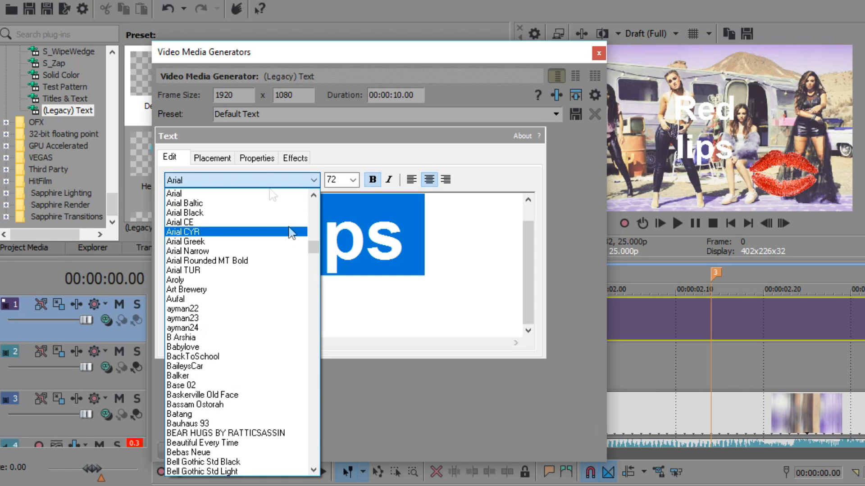
scroll(222, 344, down, 3)
scroll(222, 378, down, 5)
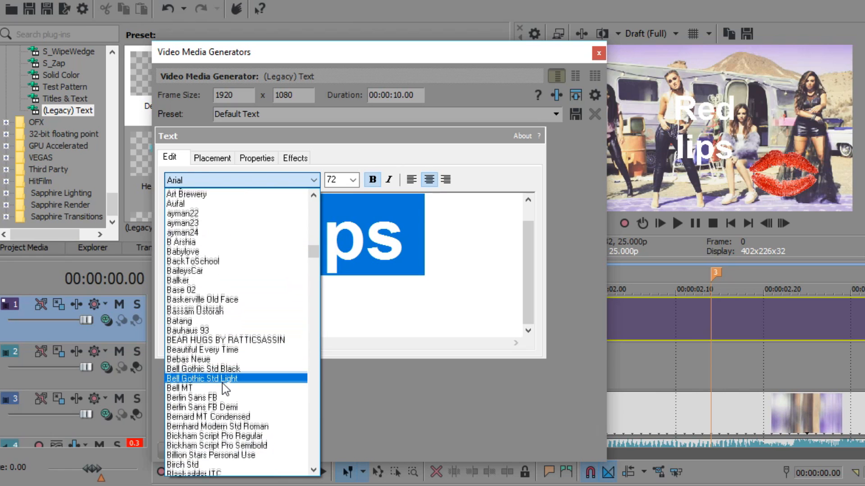
scroll(222, 388, down, 4)
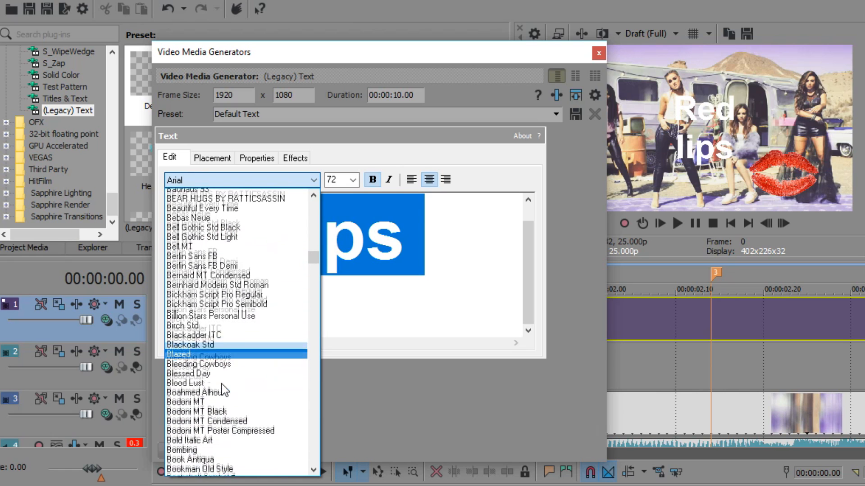
scroll(212, 439, down, 1)
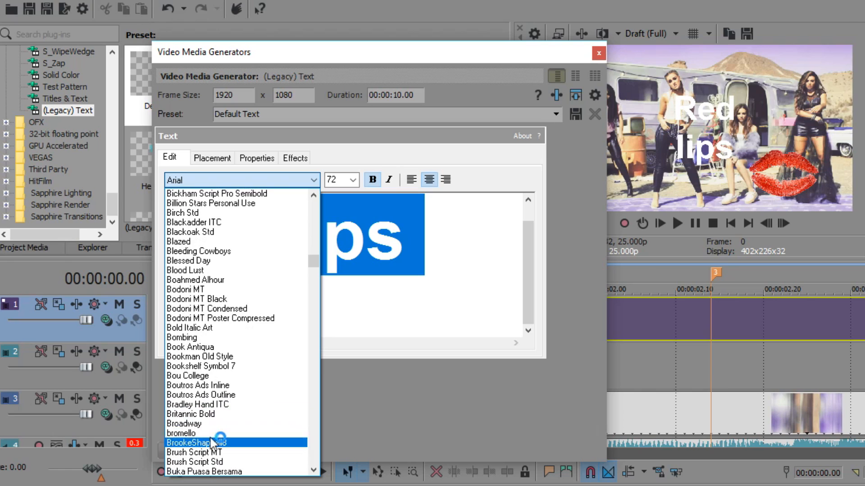
click(209, 434)
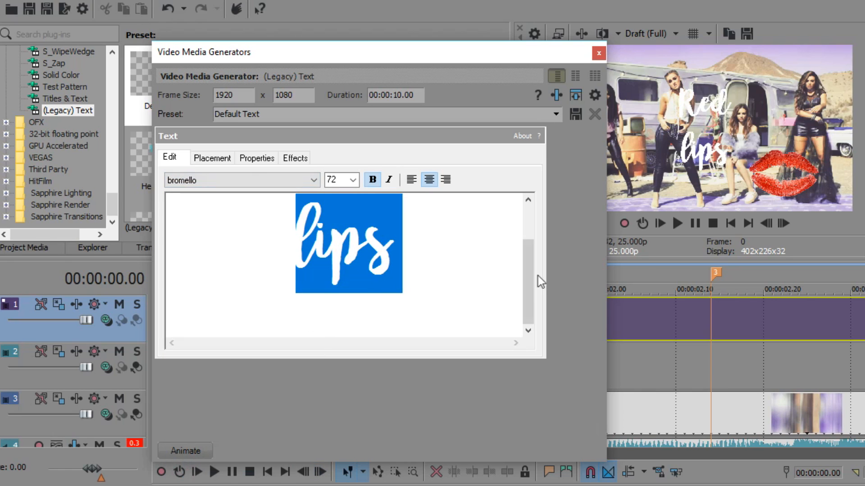
scroll(526, 284, up, 2)
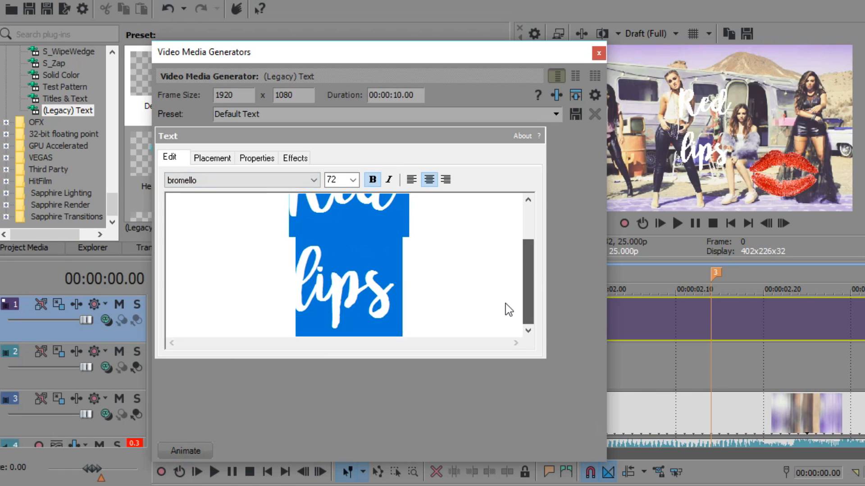
click(296, 212)
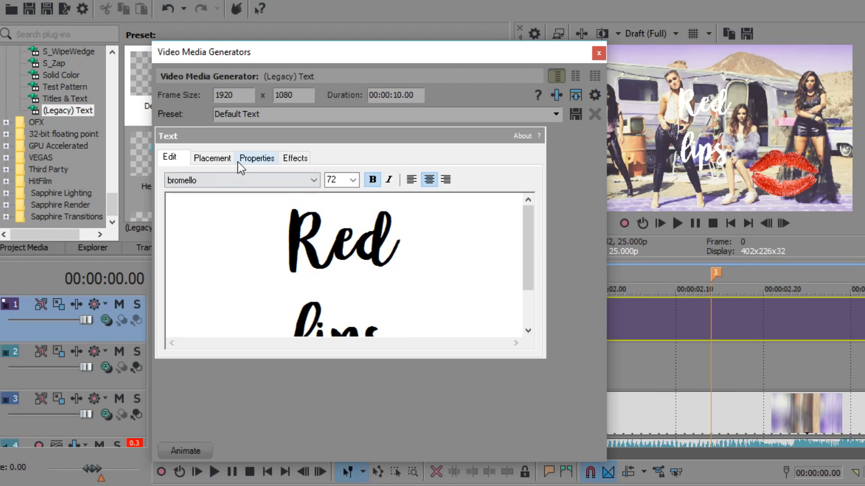
Step: Move the text slightly upward in the frame, to about X 0.009, Y -0.118
click(228, 154)
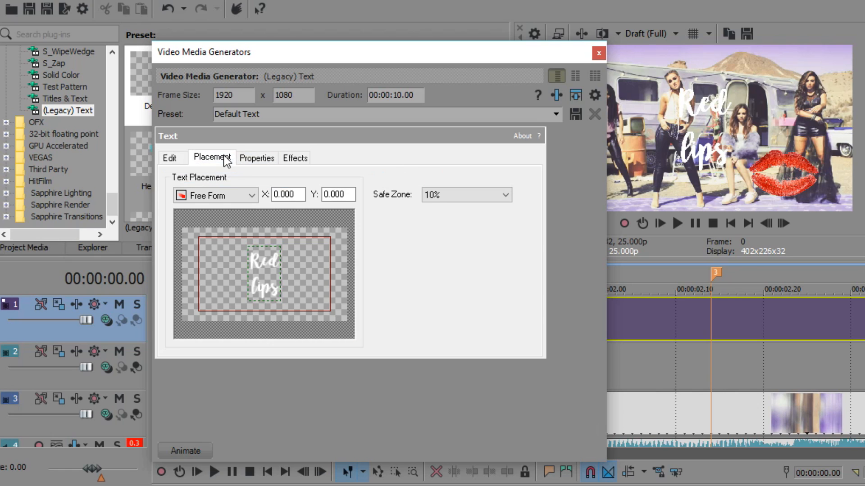
click(253, 158)
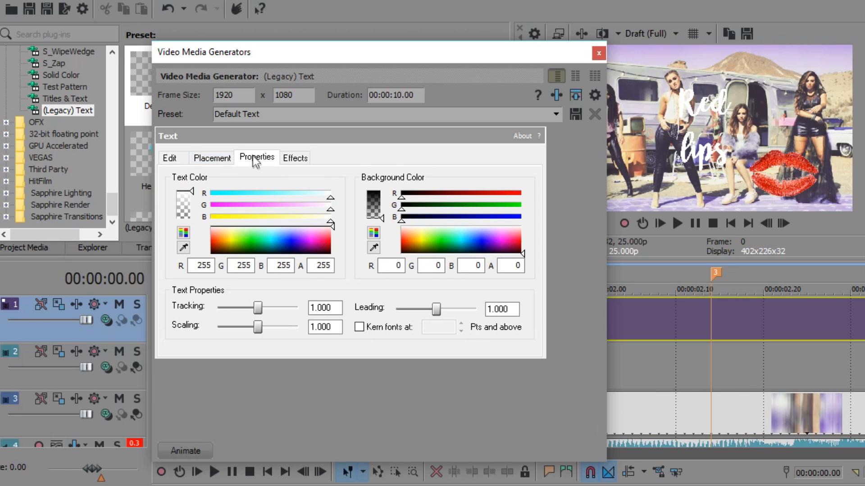
click(217, 159)
mouse_move(261, 262)
mouse_down()
mouse_move(252, 270)
mouse_move(256, 256)
mouse_move(310, 261)
mouse_move(261, 263)
mouse_up()
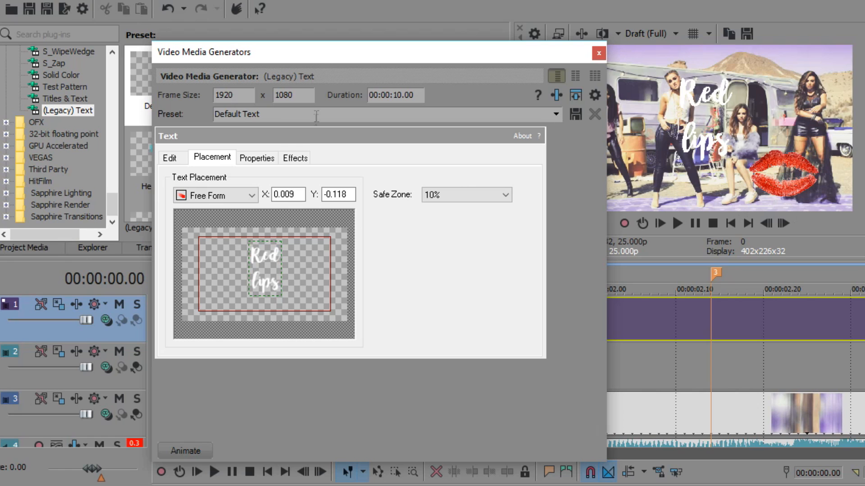
Step: Adjust the text's tracking to 1.037, scaling to 1.054 and leading to 0.703
click(260, 160)
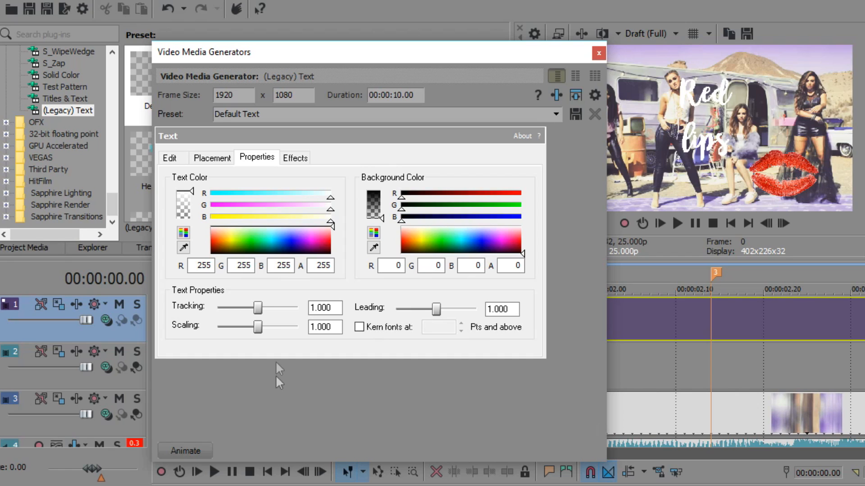
drag(259, 306, 259, 328)
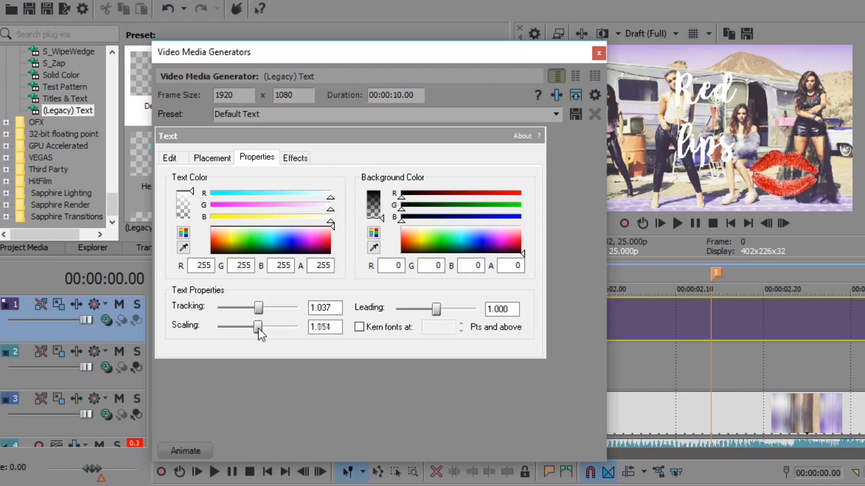
mouse_move(441, 307)
mouse_down()
mouse_move(449, 309)
mouse_move(428, 312)
mouse_up()
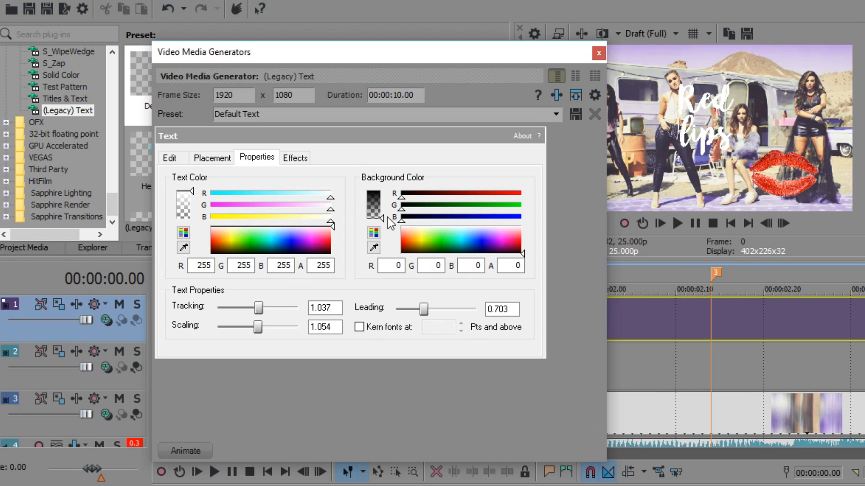
Step: Colour the text red (R 220, G 50, B 35) and set tracking to 1.018, scaling to 0.907 and leading to 0.648
mouse_move(388, 219)
mouse_down()
mouse_move(386, 191)
mouse_move(380, 232)
mouse_up()
mouse_move(384, 218)
mouse_down()
mouse_move(392, 170)
mouse_move(393, 231)
mouse_up()
drag(192, 190, 199, 173)
drag(286, 240, 306, 242)
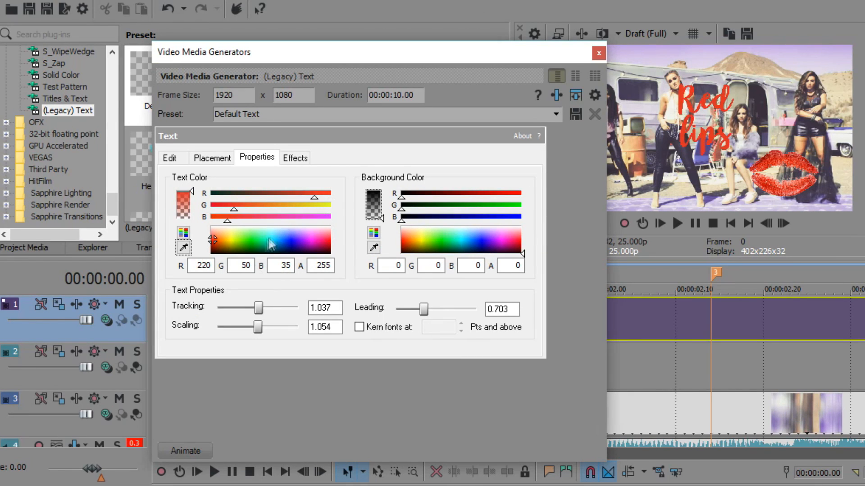
drag(259, 308, 249, 328)
drag(426, 310, 420, 310)
Step: Give the text a white outline and a black shadow with X offset about 0.090 and Y offset about 0.072
click(295, 157)
click(176, 191)
click(321, 191)
click(423, 231)
click(176, 268)
drag(255, 305, 257, 325)
Step: Try several deformation types on the text
click(366, 192)
click(463, 211)
click(444, 315)
click(463, 211)
click(443, 303)
click(463, 211)
click(450, 328)
click(370, 191)
Step: Place the text over the lips at about X 0.532, Y 0.528, and reduce its scaling to 0.851
click(212, 157)
drag(250, 270, 313, 302)
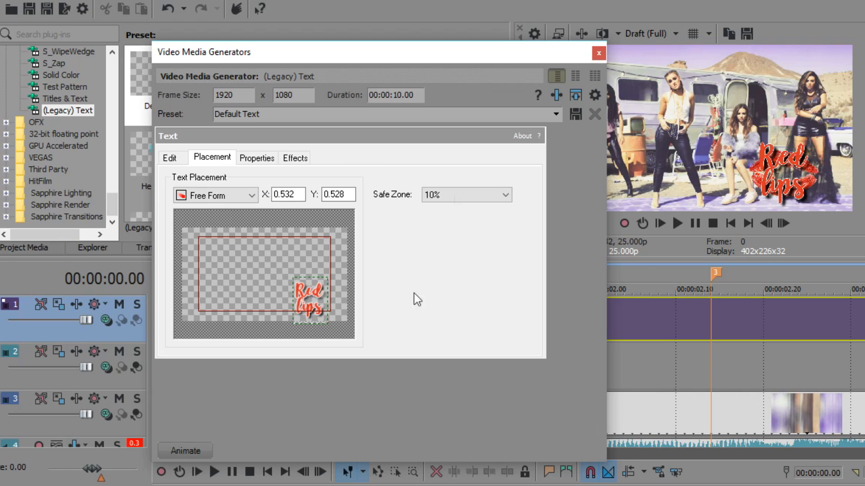
click(263, 163)
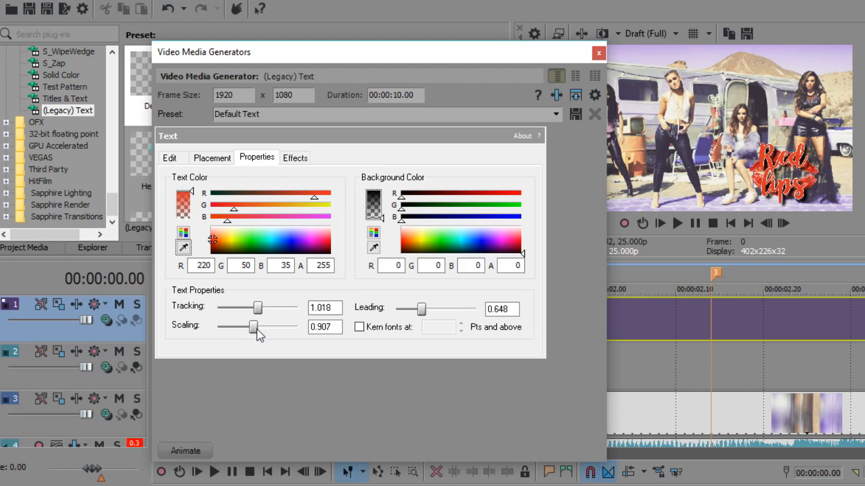
drag(254, 327, 252, 328)
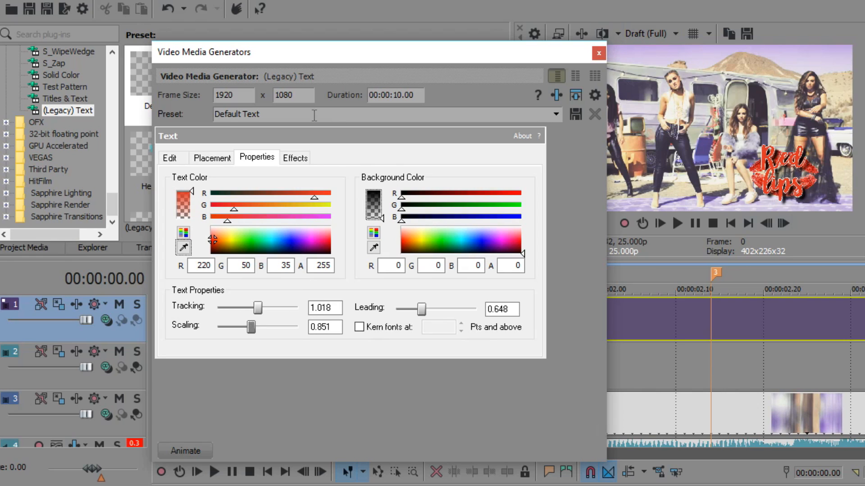
Step: Set the text's outline width to 0.090 and shadow X offset to 0.109, and close the text generator
click(290, 160)
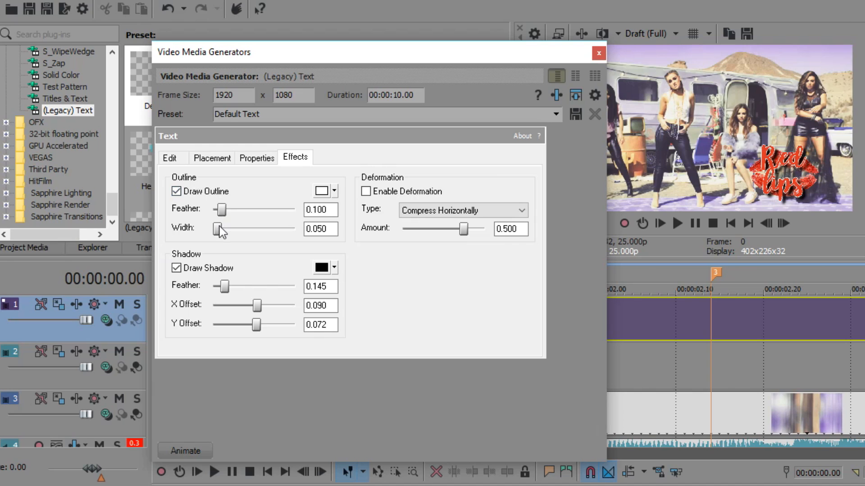
drag(220, 229, 223, 229)
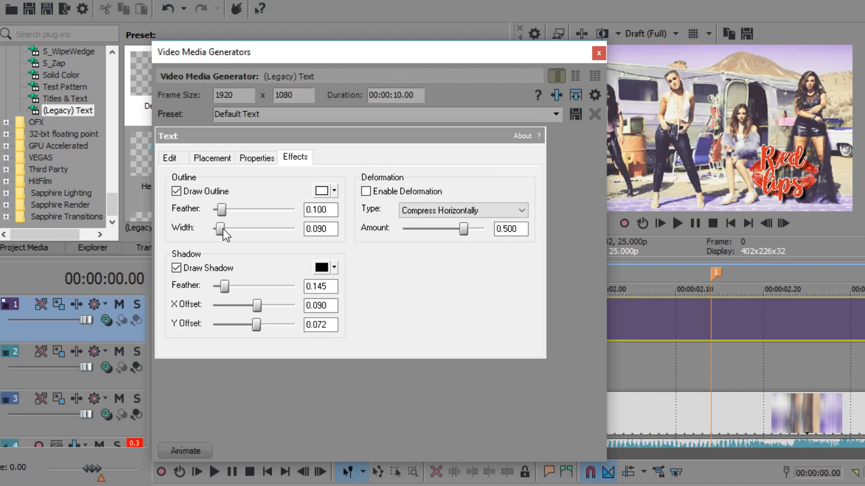
drag(258, 306, 259, 309)
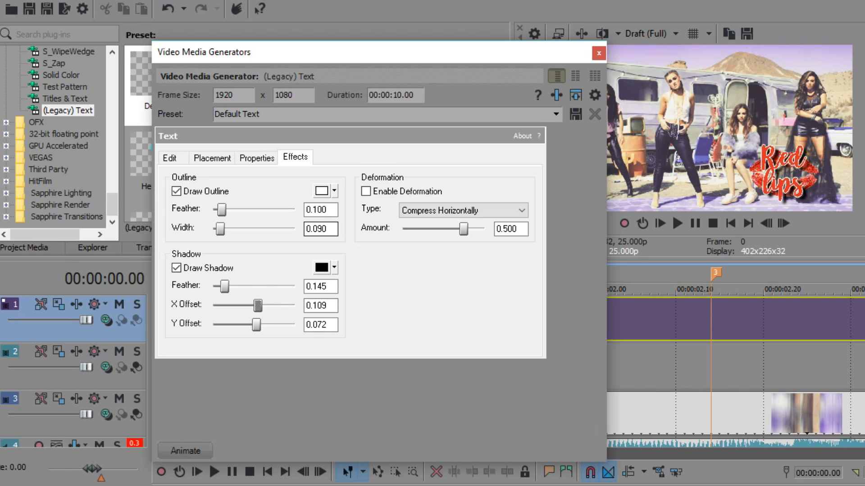
click(599, 52)
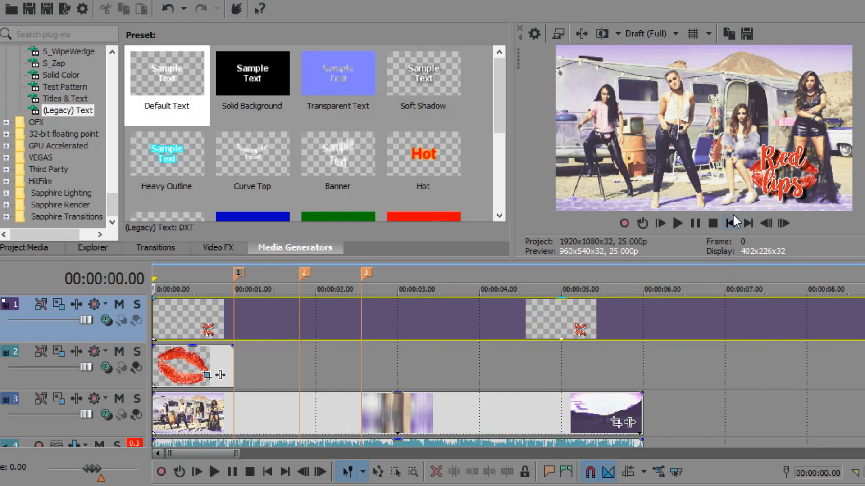
Step: Trim the end of the text event to marker 1
click(238, 270)
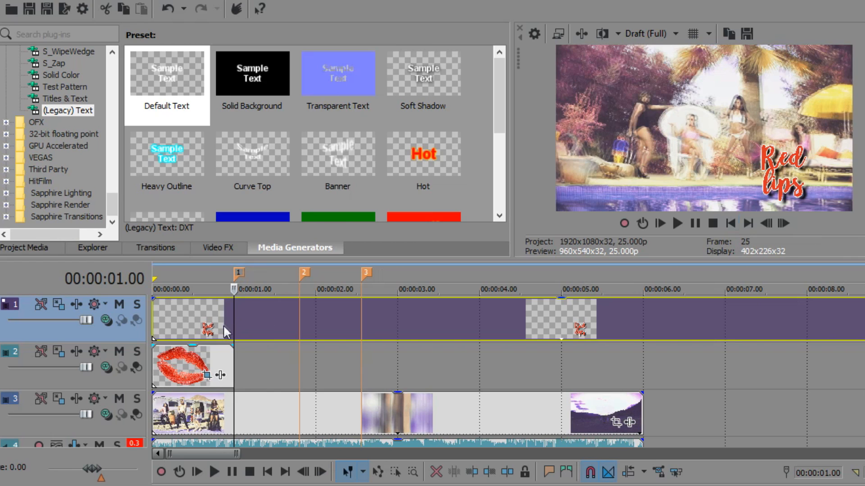
right_click(261, 307)
click(320, 266)
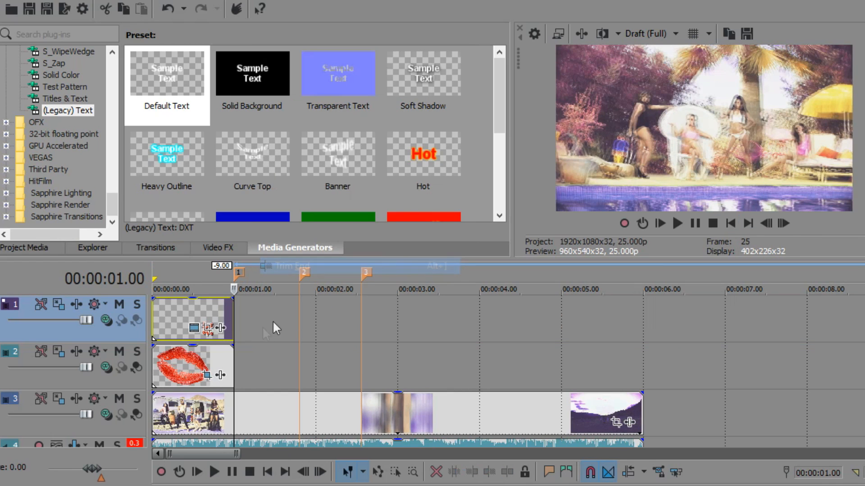
Step: Preview the opening of the edit with the lips and text overlays, and return to the beginning
click(730, 223)
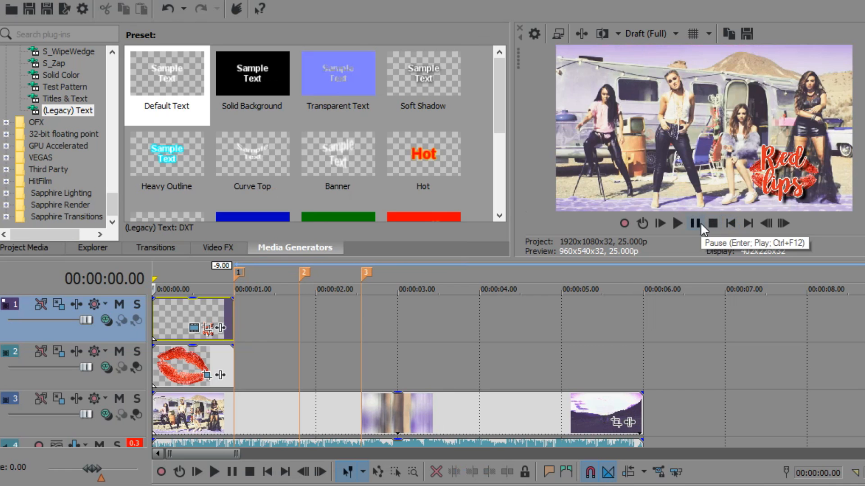
click(700, 223)
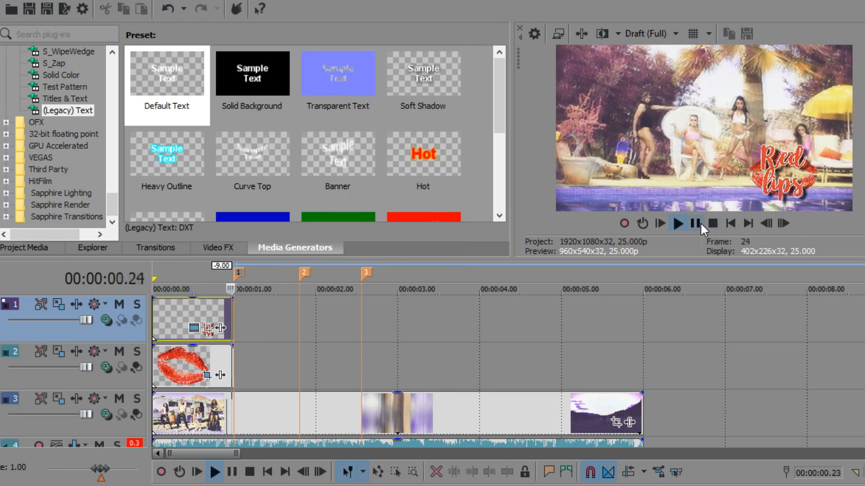
click(700, 223)
scroll(581, 333, up, 4)
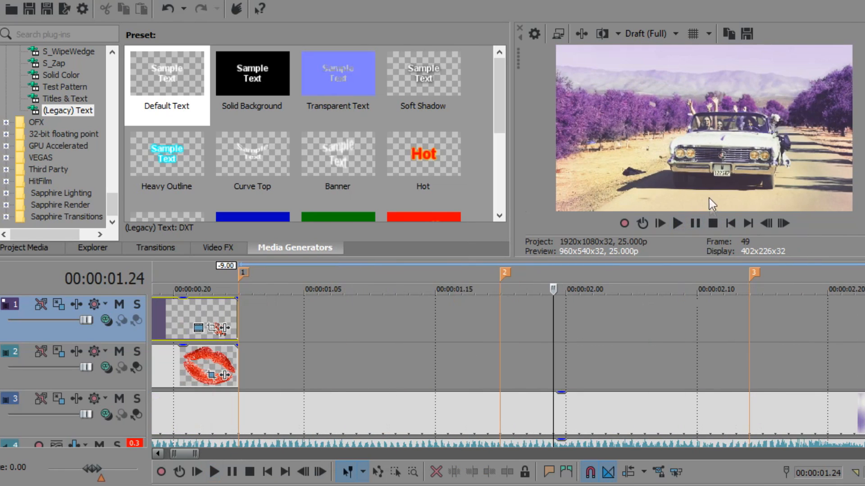
click(729, 222)
scroll(518, 320, down, 2)
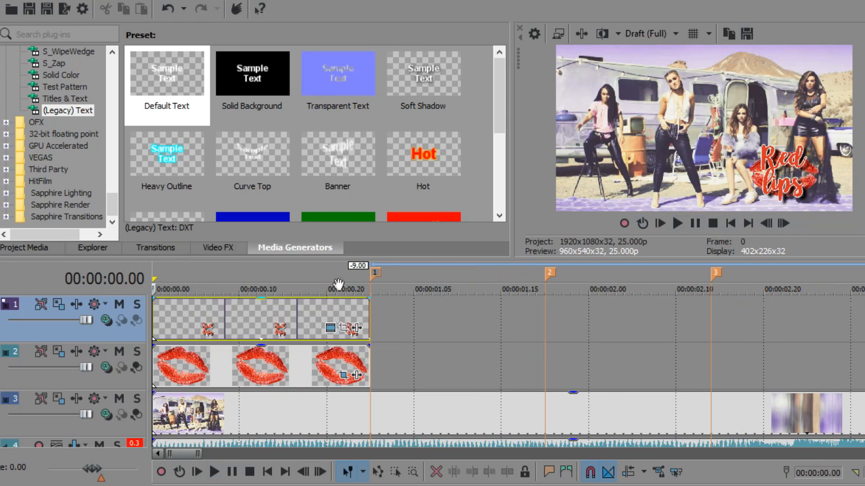
Step: Add a fade-in of about 4 frames to both the text event and the lips image
scroll(164, 302, up, 2)
drag(152, 298, 204, 304)
drag(151, 346, 204, 356)
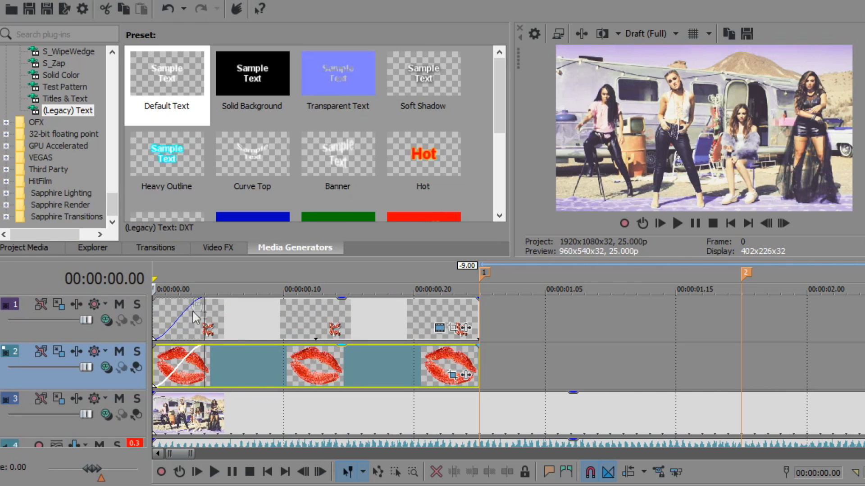
Step: Add a fade-out of about 5 frames to both the text event and the lips image
drag(476, 304, 416, 298)
drag(478, 346, 419, 347)
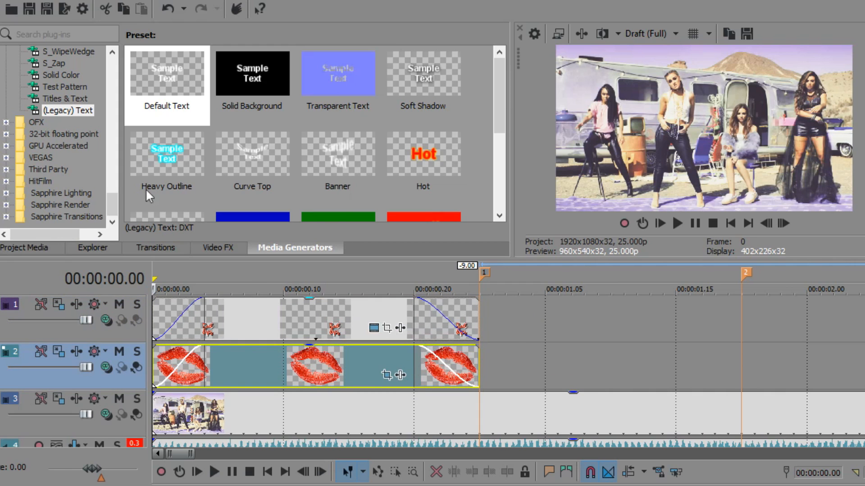
Step: Apply the default Zoom transition to the fade-ins of the text event and the lips image
click(153, 248)
drag(116, 69, 113, 198)
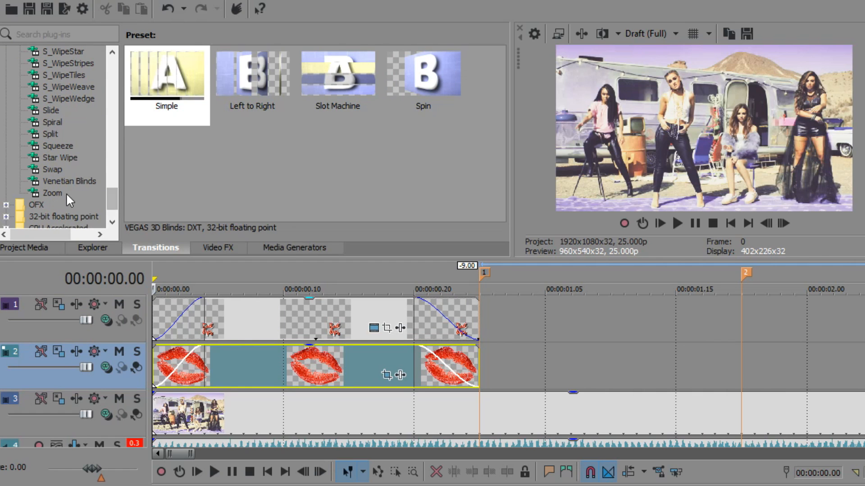
click(45, 193)
mouse_move(116, 190)
mouse_down()
mouse_move(119, 80)
mouse_move(101, 198)
mouse_up()
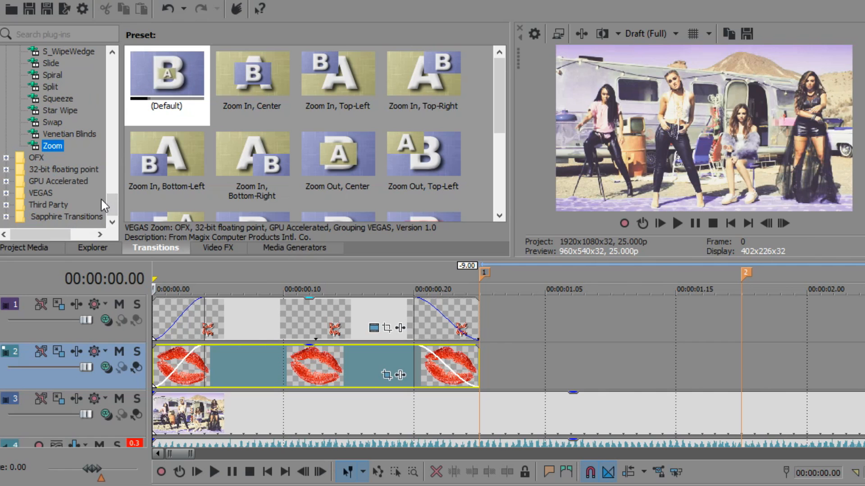
drag(187, 73, 176, 324)
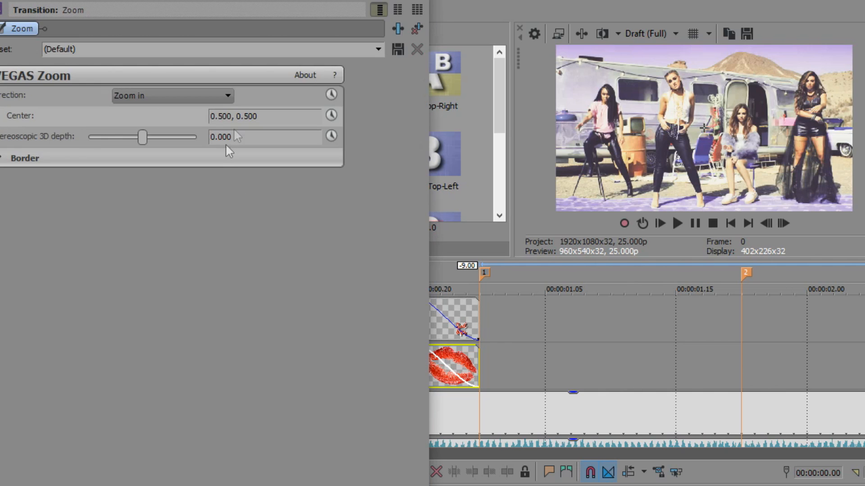
click(155, 95)
click(158, 93)
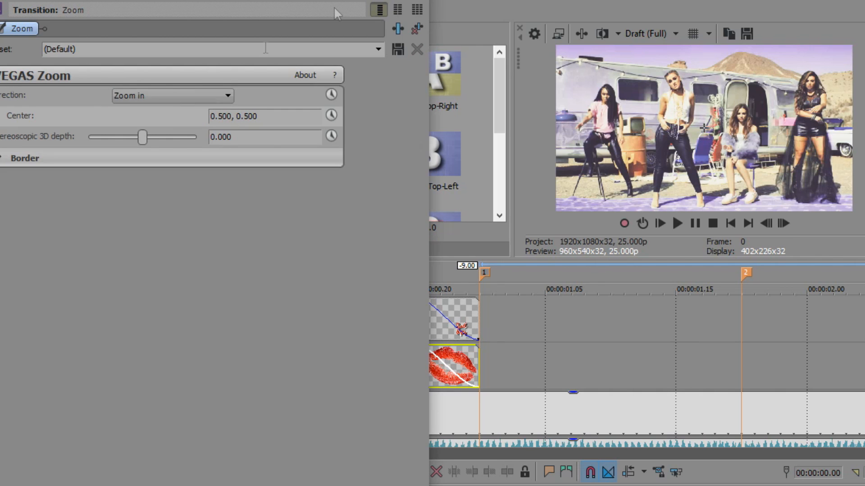
click(427, 1)
drag(176, 83, 179, 367)
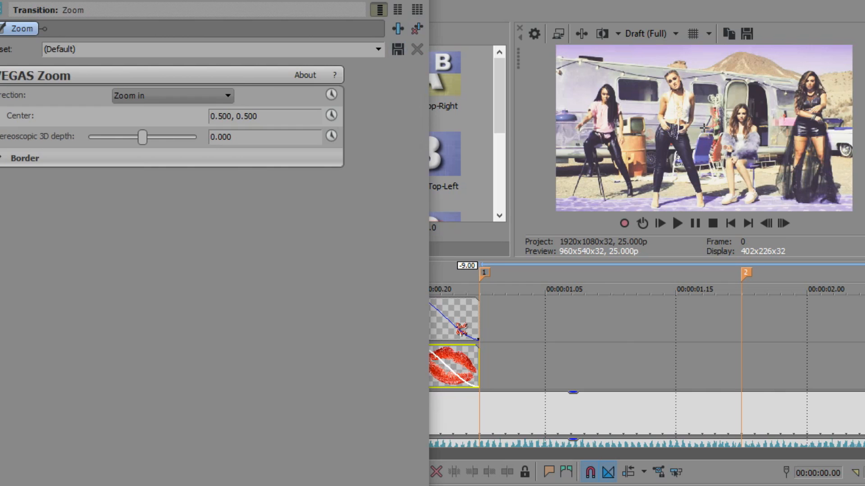
click(426, 1)
Step: Apply the default Zoom transition to the fade-outs of the text event and the lips image, with direction set to Zoom out
drag(181, 68, 436, 327)
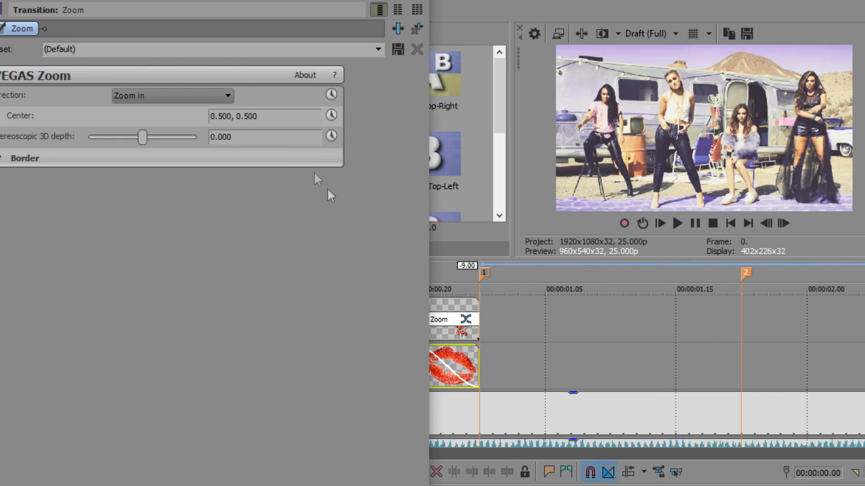
click(203, 98)
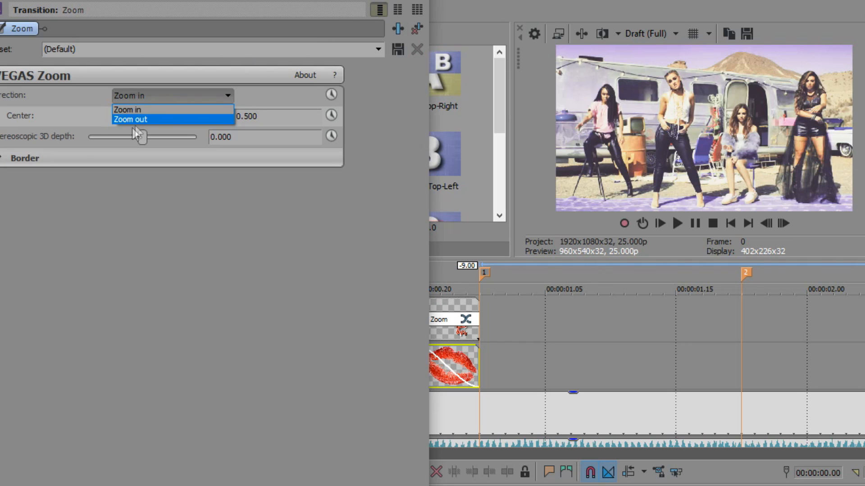
click(136, 120)
click(419, 1)
drag(194, 101, 464, 367)
click(228, 100)
click(163, 118)
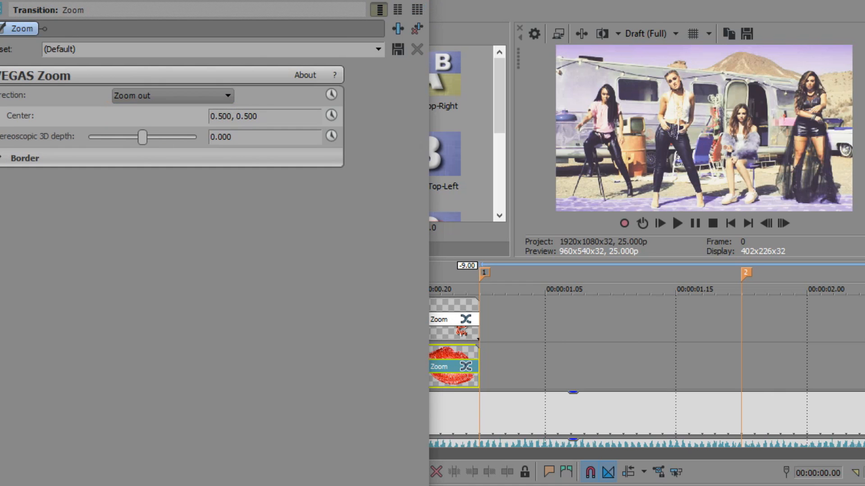
click(422, 2)
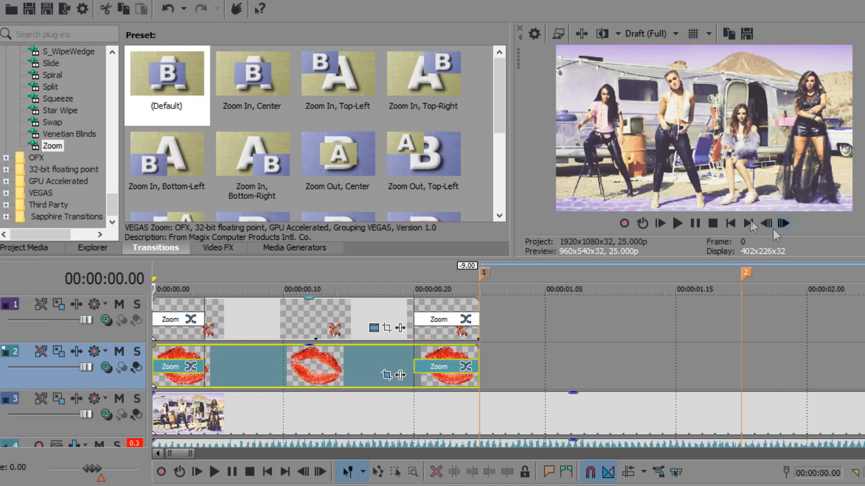
Step: Preview the lips and text overlays with their zoom transitions
click(699, 223)
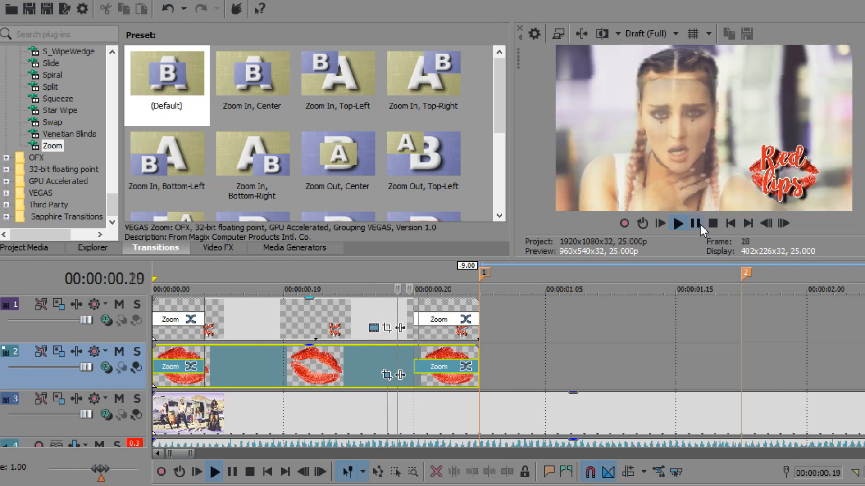
click(697, 223)
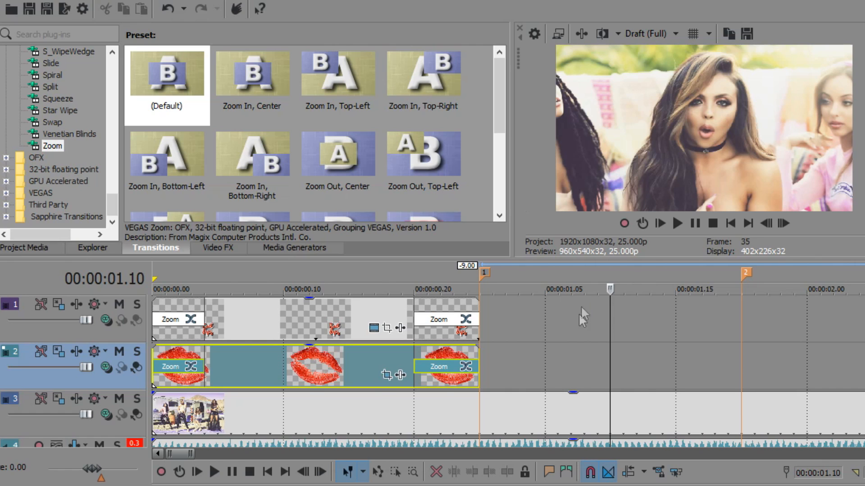
scroll(579, 313, down, 3)
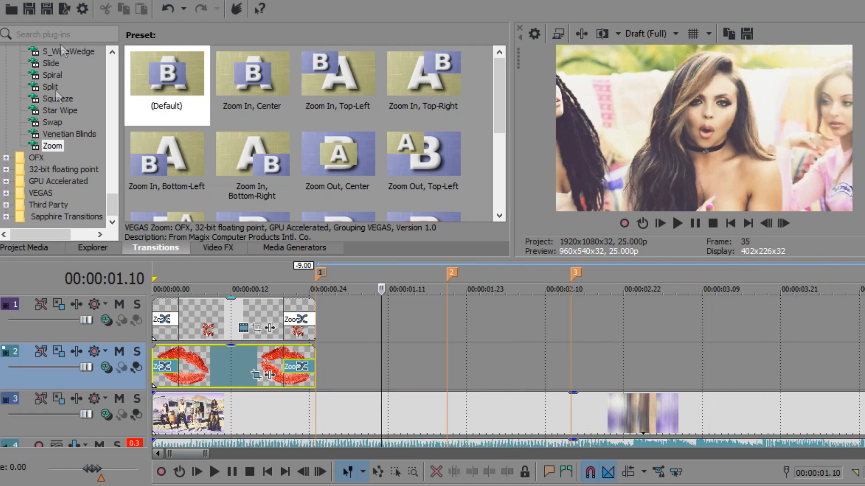
Step: Copy the "Red lips" text event and paste it as a new copy of the source media, starting at marker 1
click(285, 246)
click(195, 82)
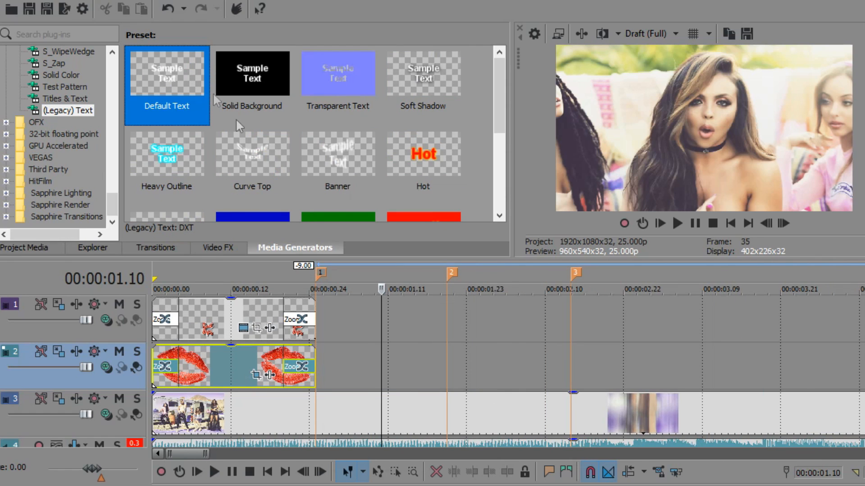
scroll(304, 366, up, 2)
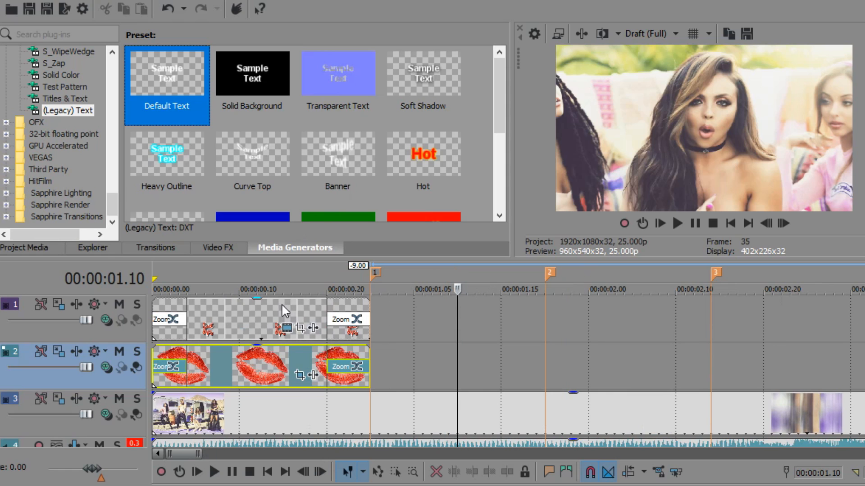
click(238, 307)
click(283, 278)
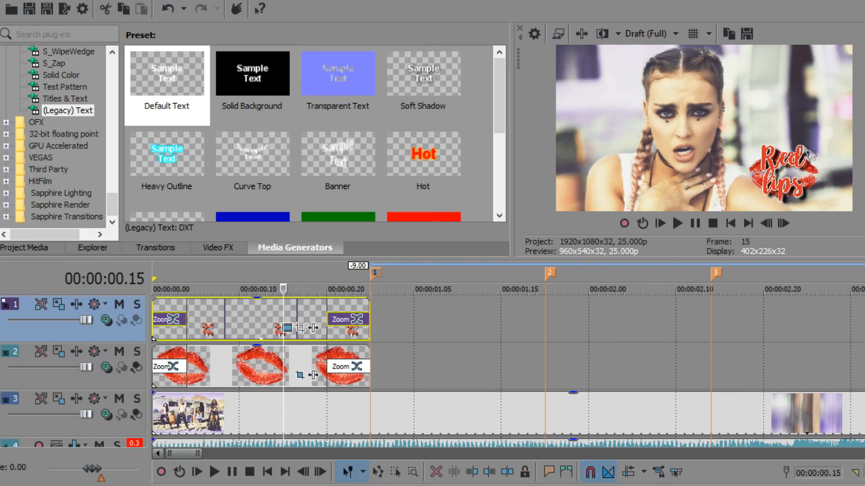
right_click(256, 299)
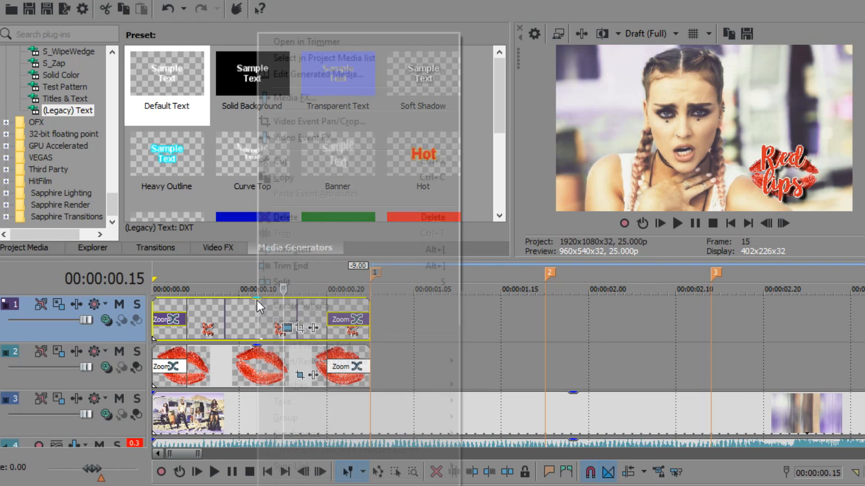
click(291, 178)
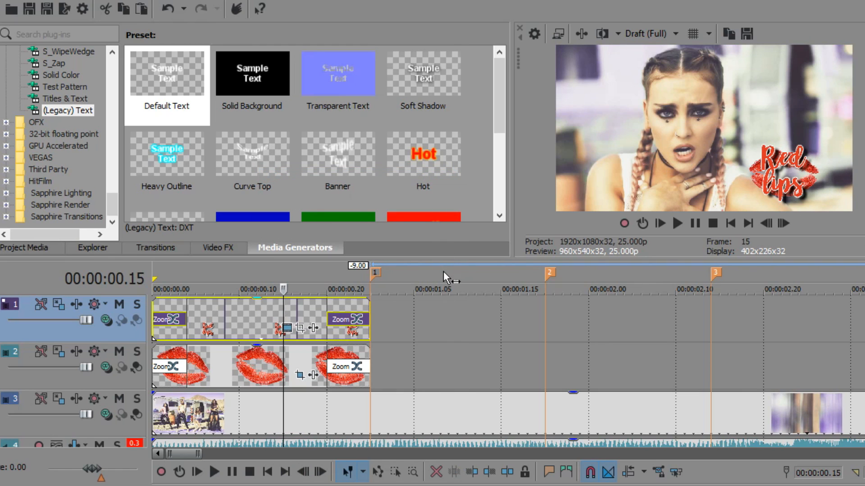
click(442, 275)
right_click(455, 325)
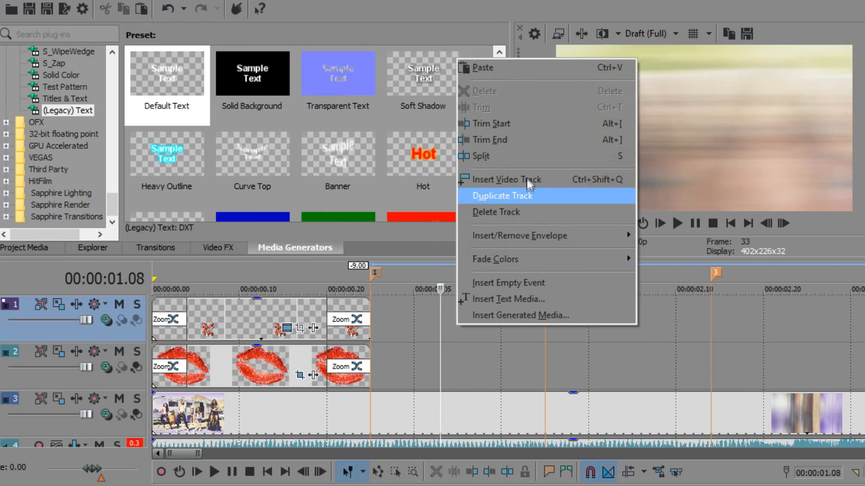
click(514, 66)
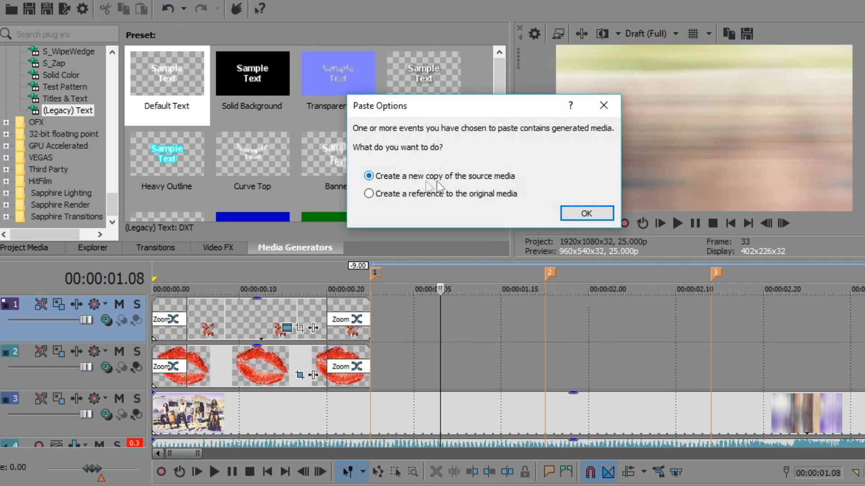
click(582, 215)
drag(503, 326, 392, 325)
Step: Remove the Zoom transitions from both ends of the pasted text event and trim its end to marker 2
click(390, 319)
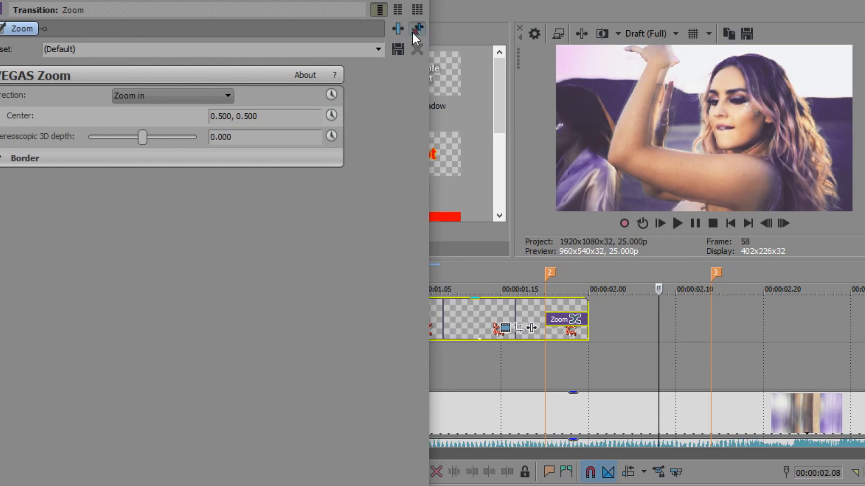
click(414, 33)
click(581, 323)
click(416, 30)
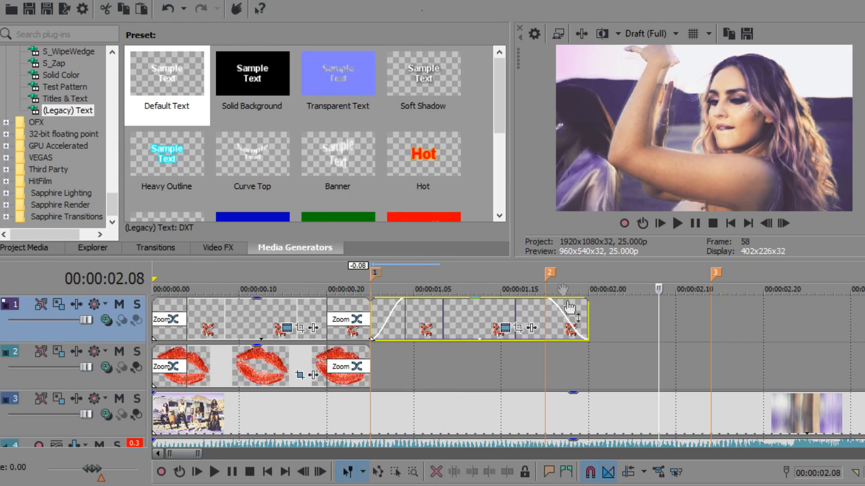
drag(586, 315, 538, 314)
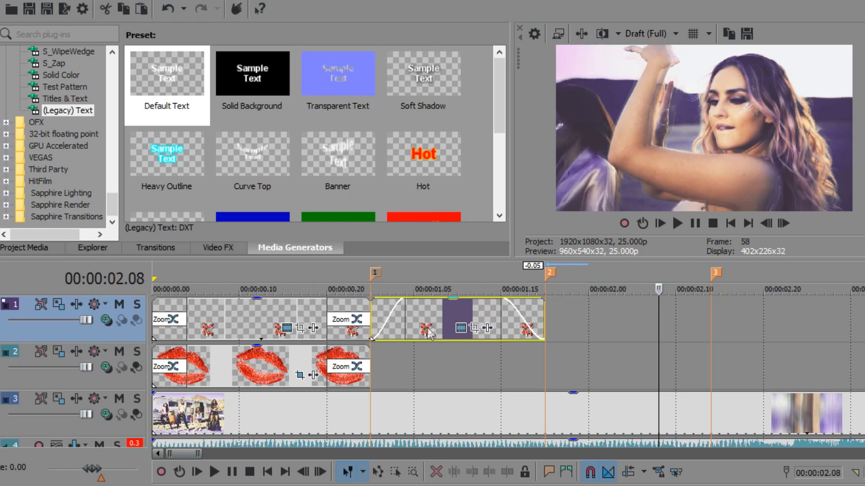
Step: Replace the pasted event's text with "always" and close the text generator
scroll(426, 327, up, 2)
scroll(415, 307, down, 2)
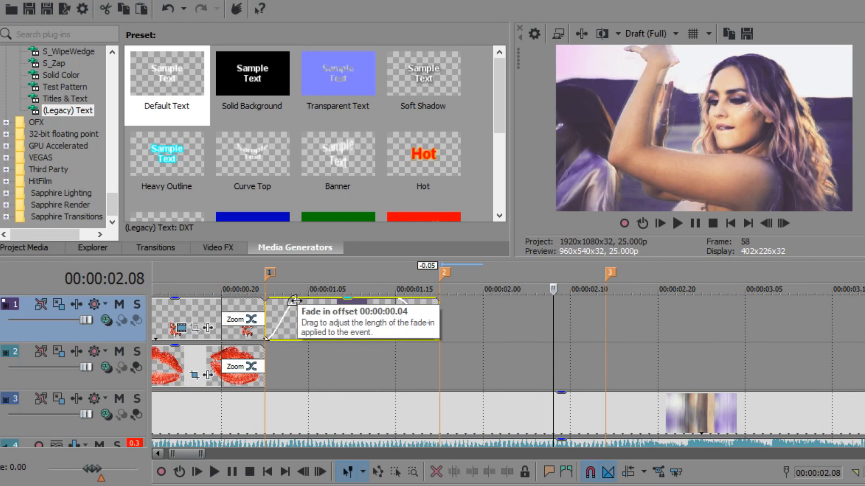
scroll(466, 414, up, 2)
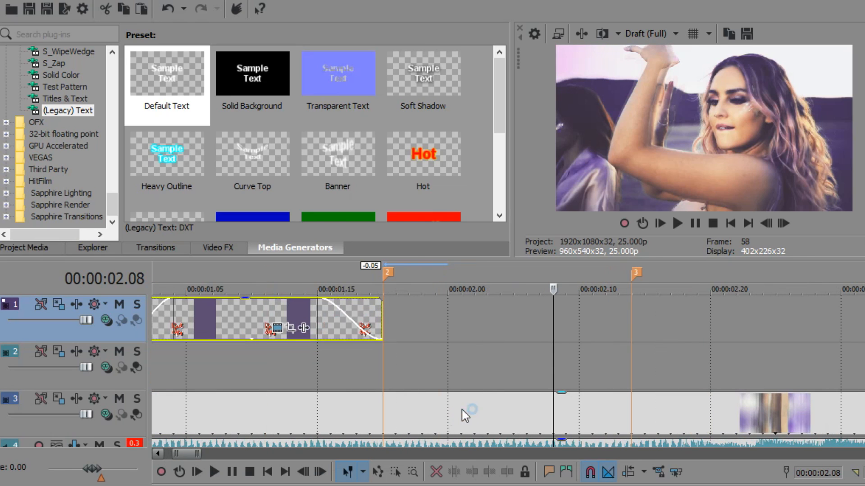
click(158, 453)
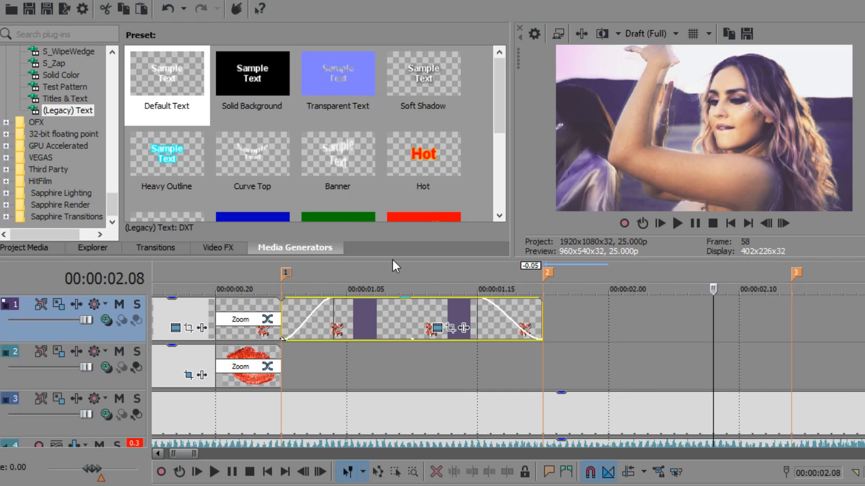
click(399, 291)
click(439, 329)
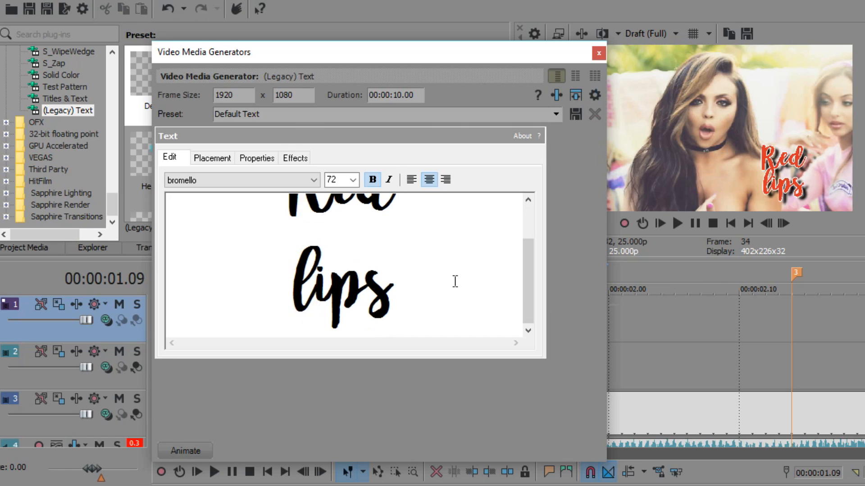
key(ctrl+a)
text(lie)
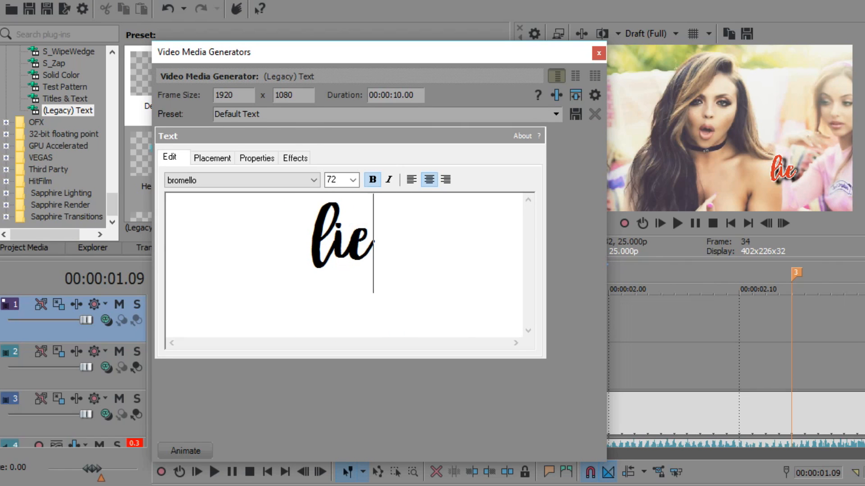
key(BackSpace)
key(BackSpace)
key(BackSpace)
text(alwayu)
key(BackSpace)
text(s)
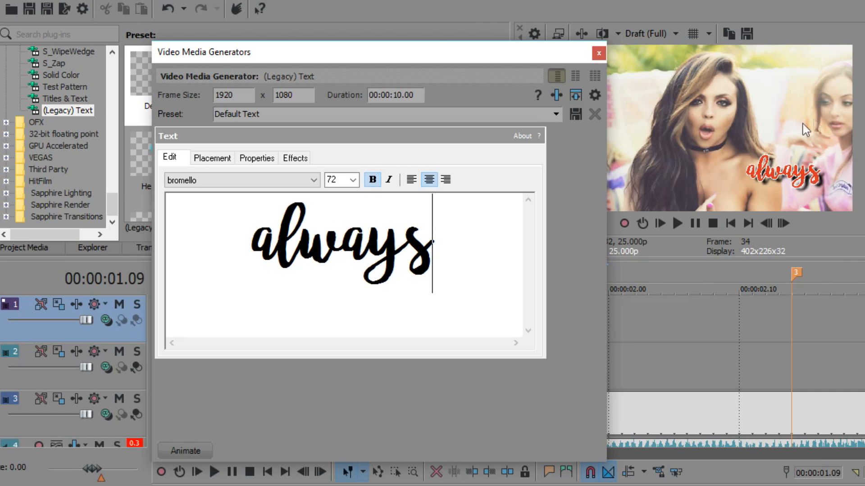
click(598, 54)
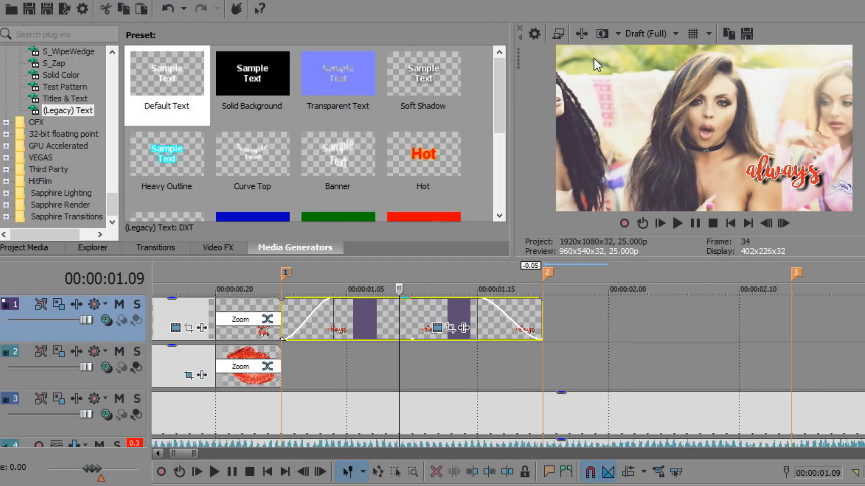
Step: Apply the default S_DissolveStatic transition to the start of the "always" text event and close its settings
click(169, 249)
scroll(58, 144, up, 3)
scroll(58, 144, up, 6)
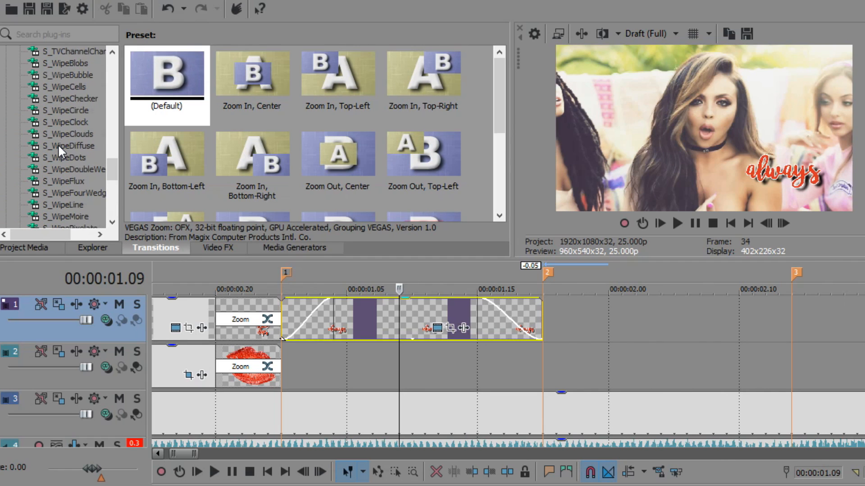
scroll(58, 144, up, 8)
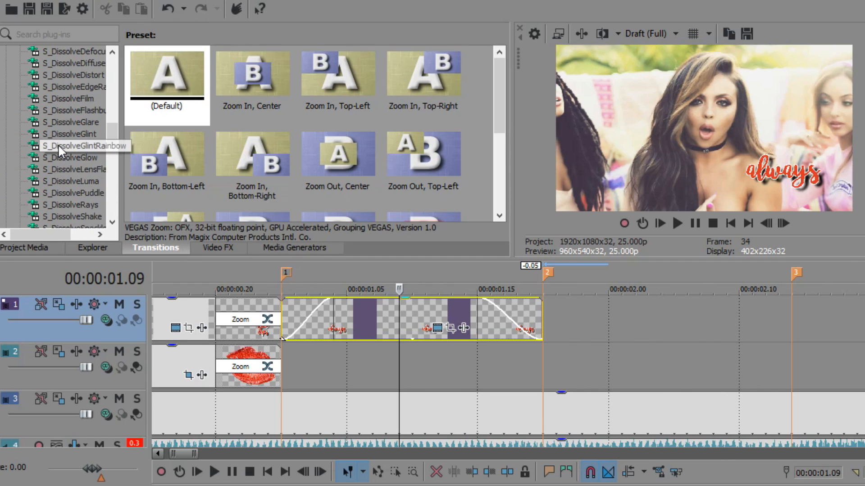
scroll(58, 144, down, 4)
scroll(59, 147, down, 2)
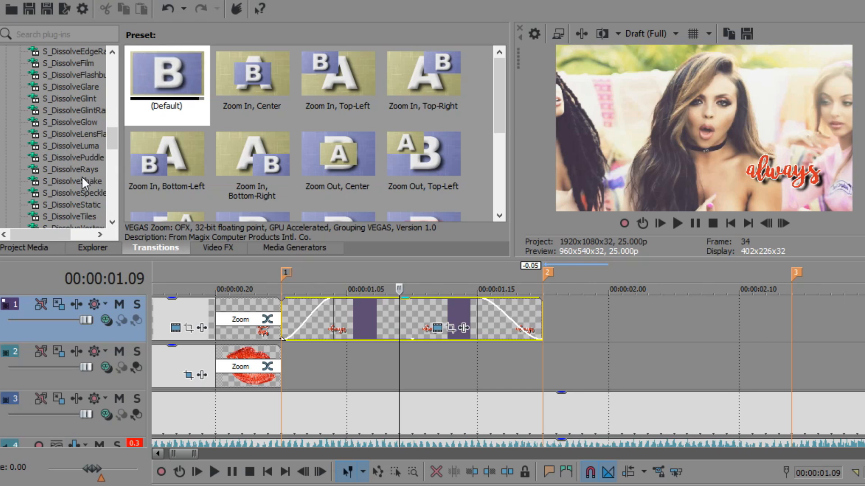
click(82, 180)
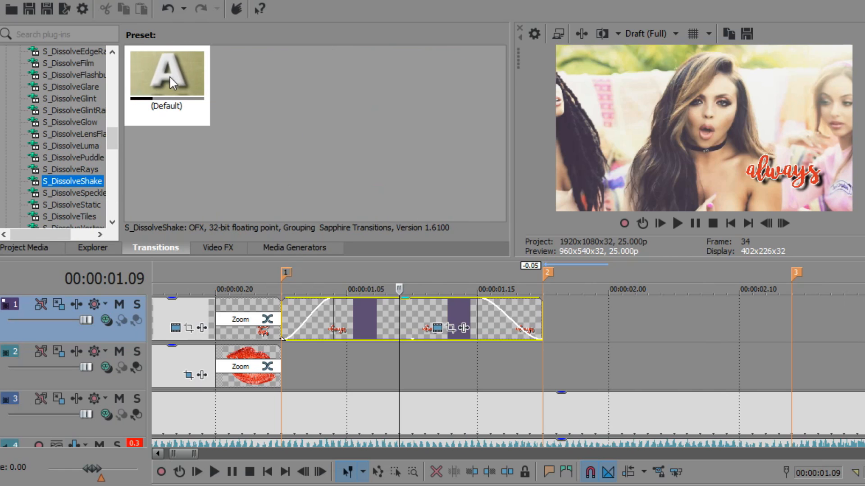
scroll(59, 155, down, 2)
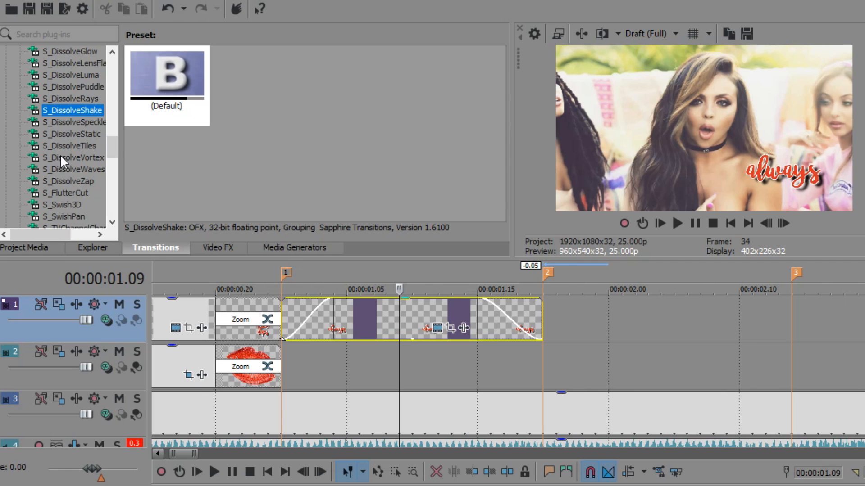
click(64, 144)
click(81, 134)
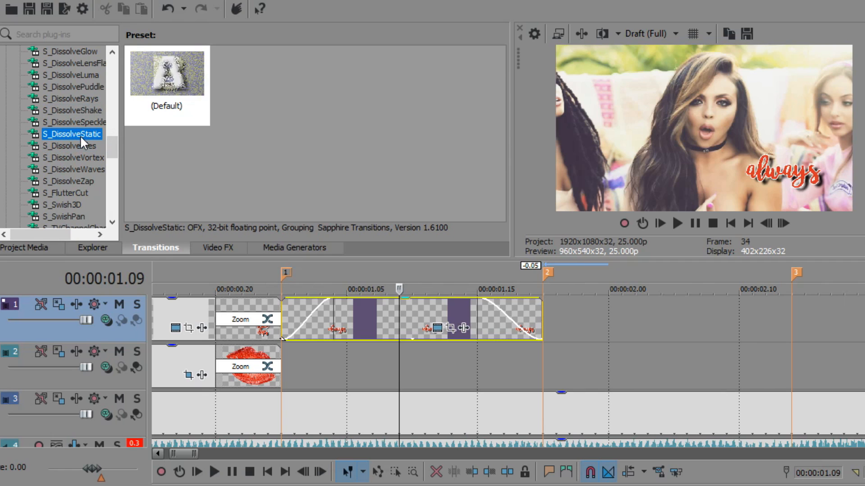
drag(187, 69, 314, 320)
click(419, 1)
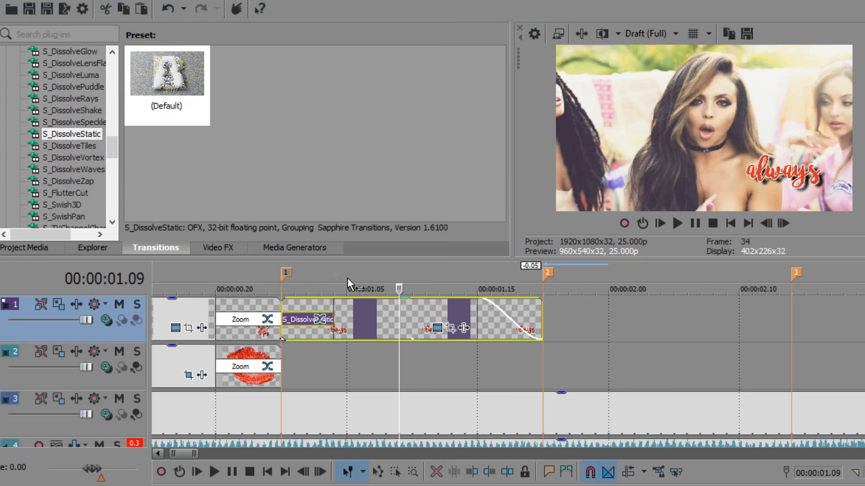
Step: Check the opening dissolve in the preview and apply the same S_DissolveStatic transition to the end of the "always" event
click(305, 271)
mouse_move(308, 358)
mouse_down()
mouse_move(294, 358)
mouse_move(319, 359)
mouse_up()
drag(146, 68, 512, 331)
click(423, 1)
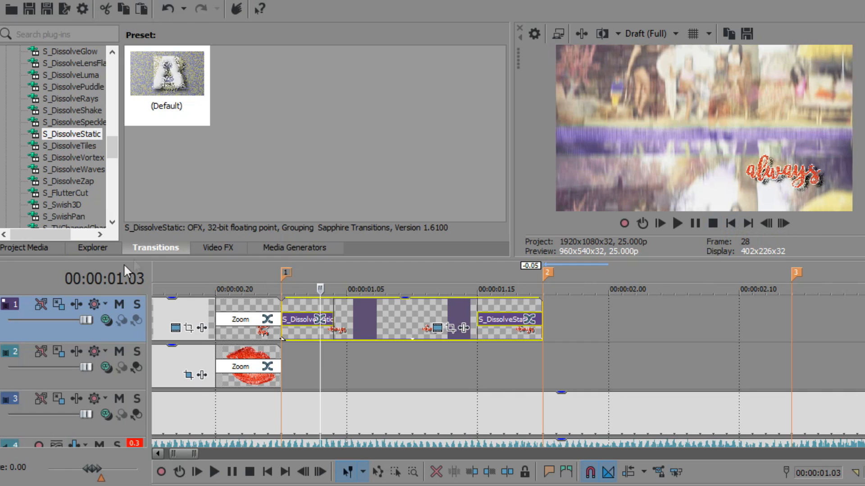
click(583, 273)
right_click(608, 333)
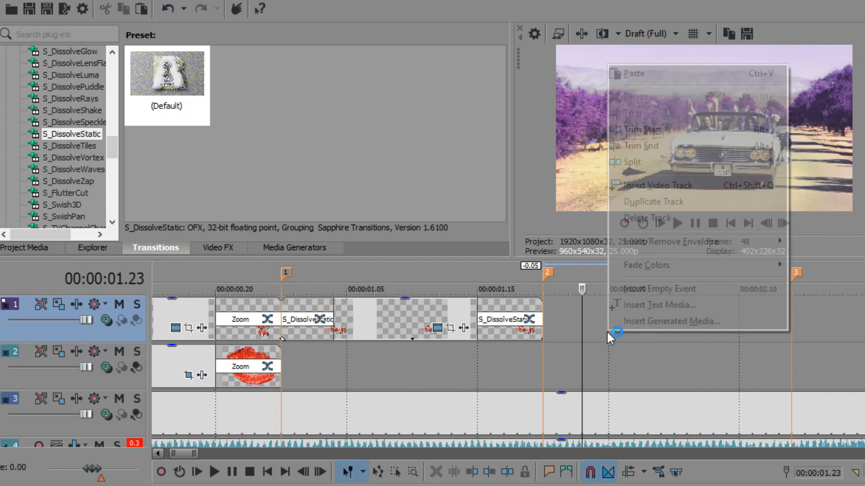
click(564, 331)
Step: Preview the video from the start to check the "always" text with its static dissolve transitions
click(502, 278)
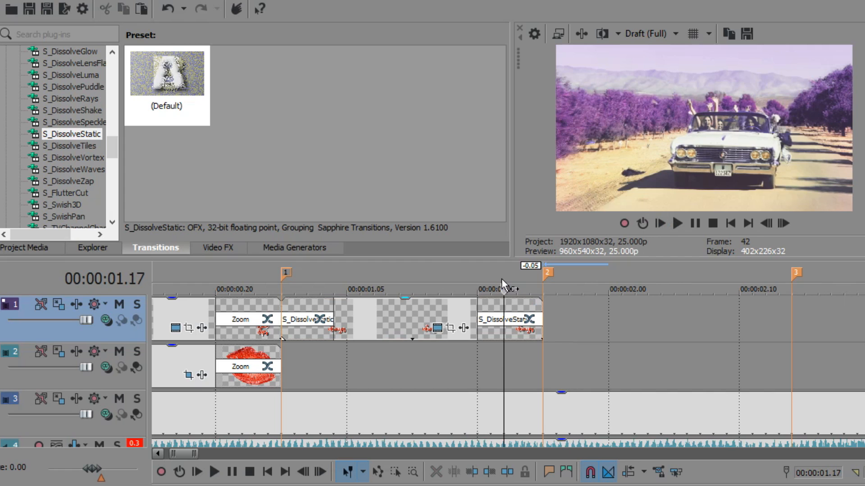
click(731, 223)
click(696, 219)
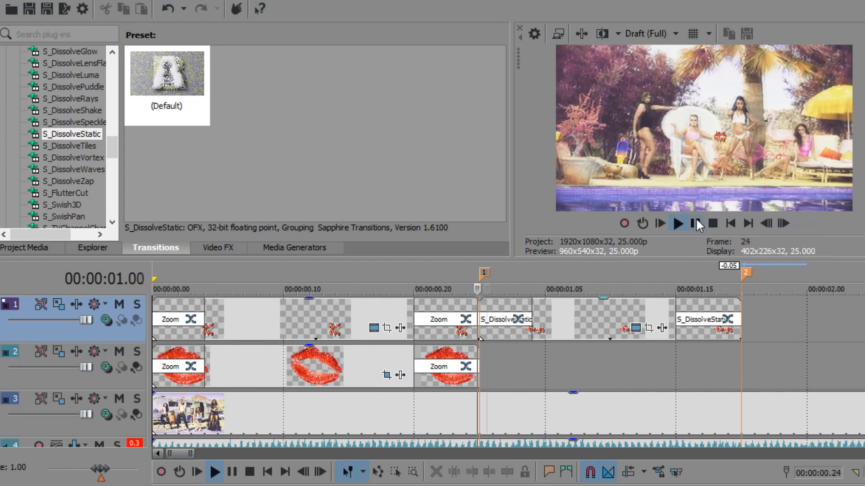
click(696, 223)
Step: Paste the "Red lips" text event as a new copy of the source media, spanning marker 2 to marker 3 on track 1
scroll(479, 322, down, 3)
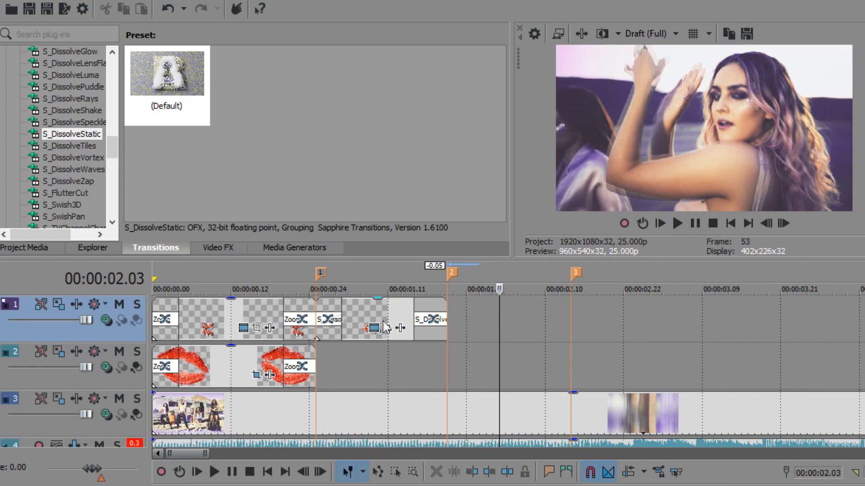
right_click(540, 312)
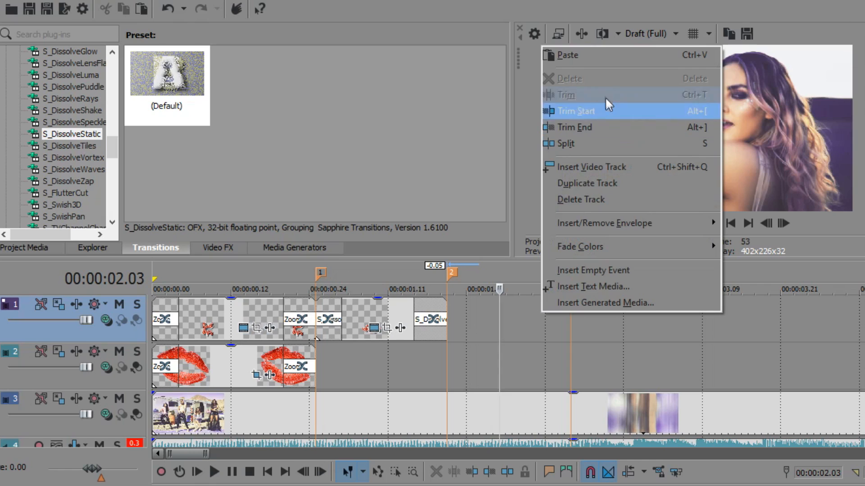
click(610, 56)
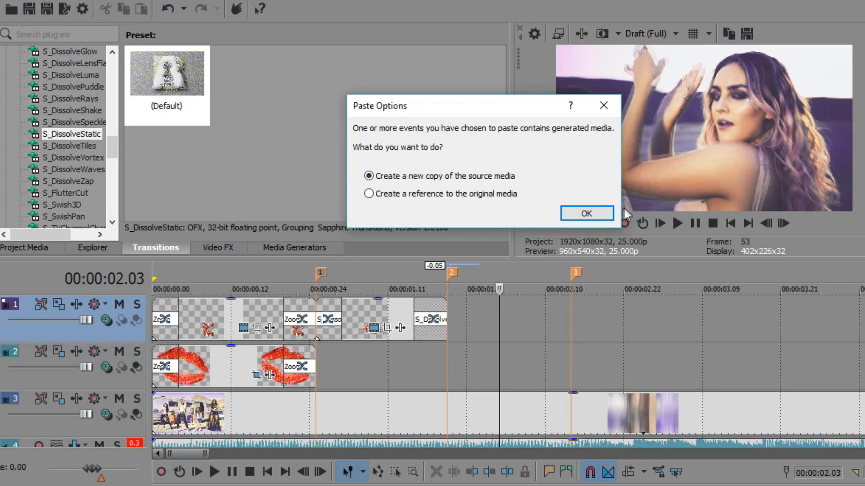
click(599, 211)
drag(539, 315, 536, 332)
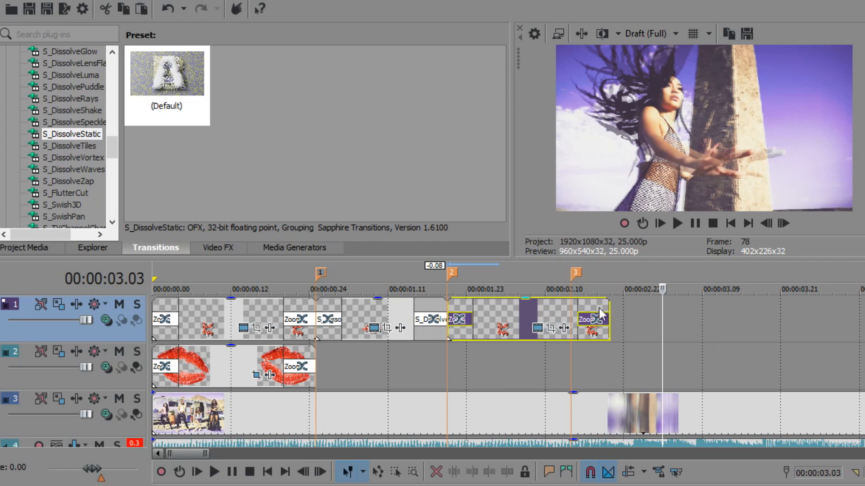
drag(610, 318, 576, 317)
Step: Remove the Zoom transitions from both ends of the text event between markers 2 and 3
scroll(506, 349, up, 4)
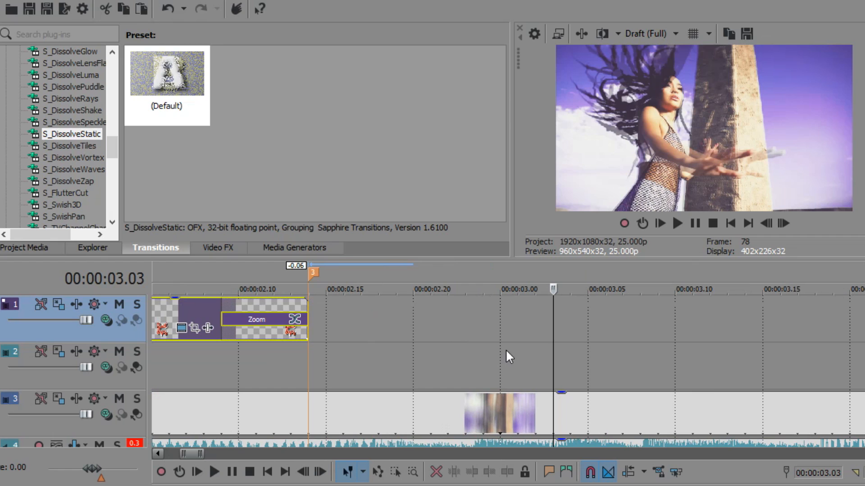
click(157, 453)
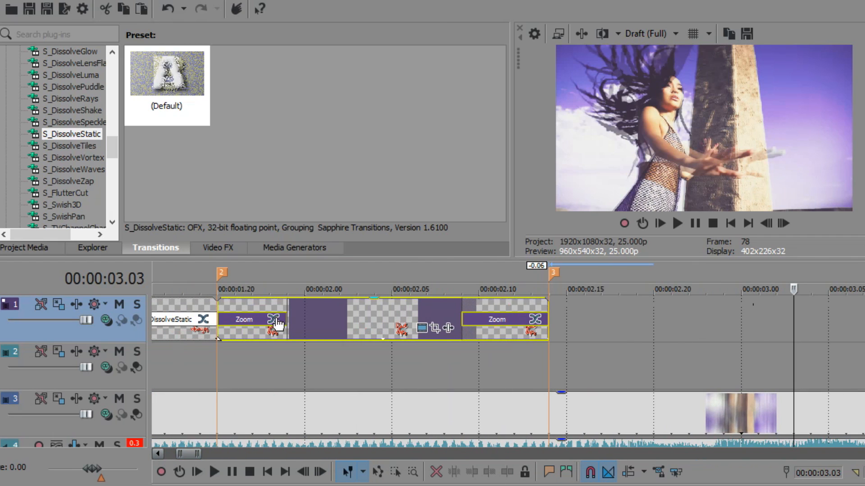
click(276, 318)
click(434, 5)
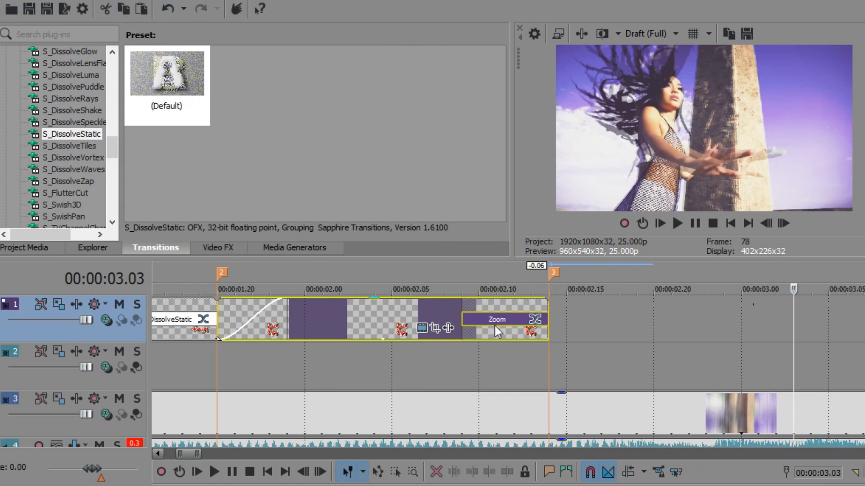
click(534, 320)
click(424, 5)
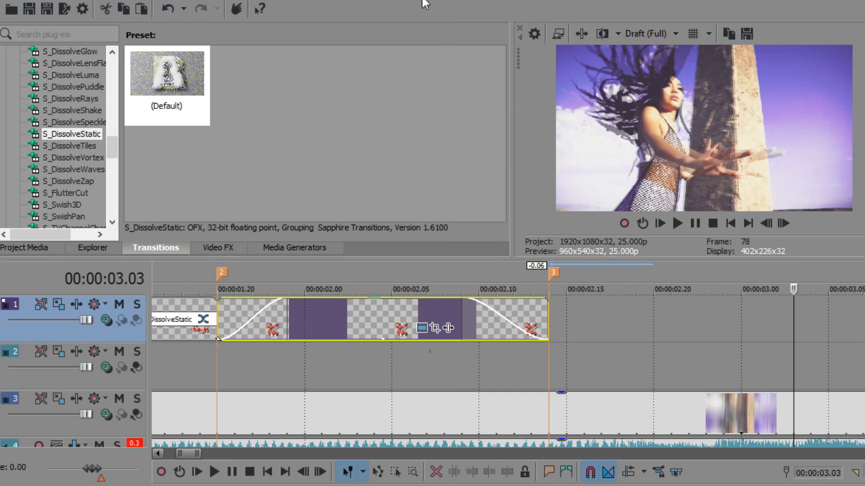
Step: Replace the text of the event between markers 2 and 3 with "lie" and close the text generator
click(399, 279)
click(422, 328)
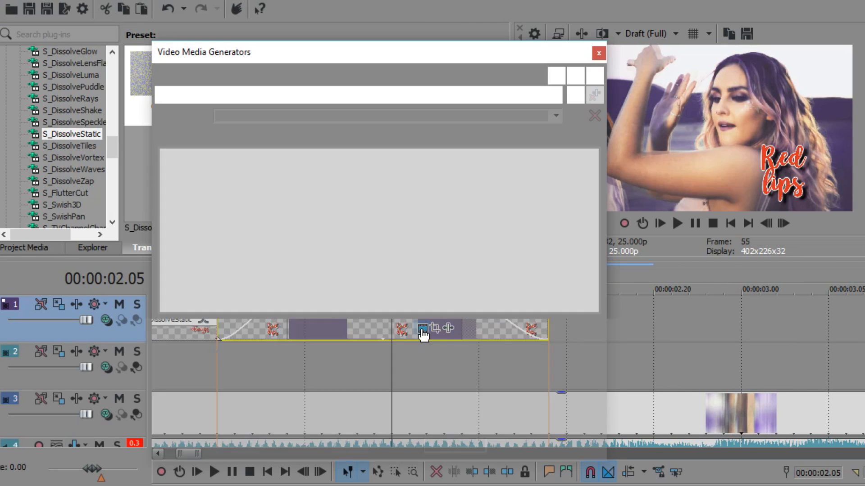
key(ctrl+a)
text(lie)
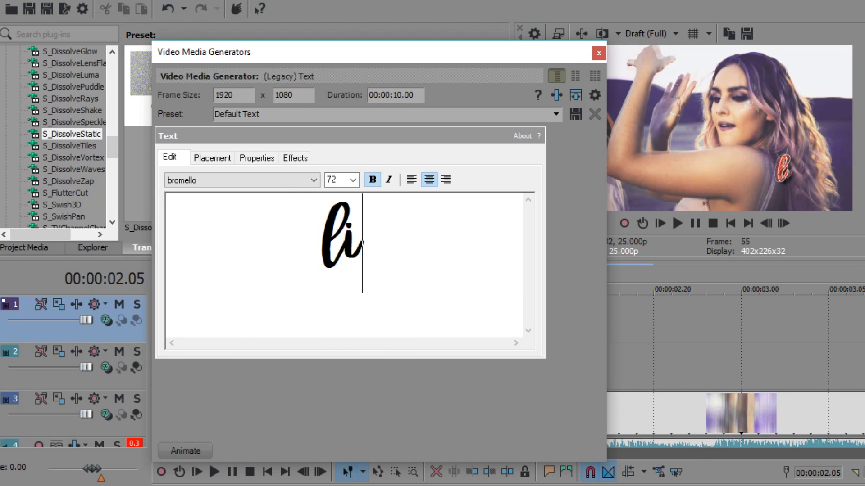
click(275, 162)
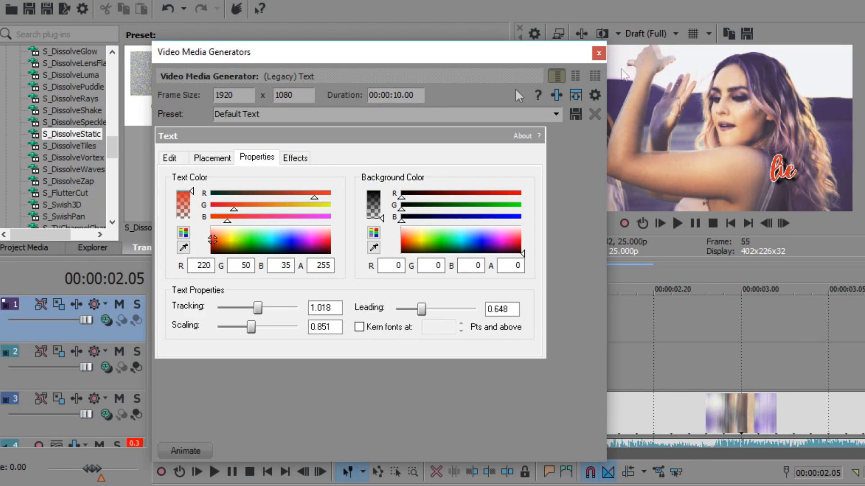
click(598, 53)
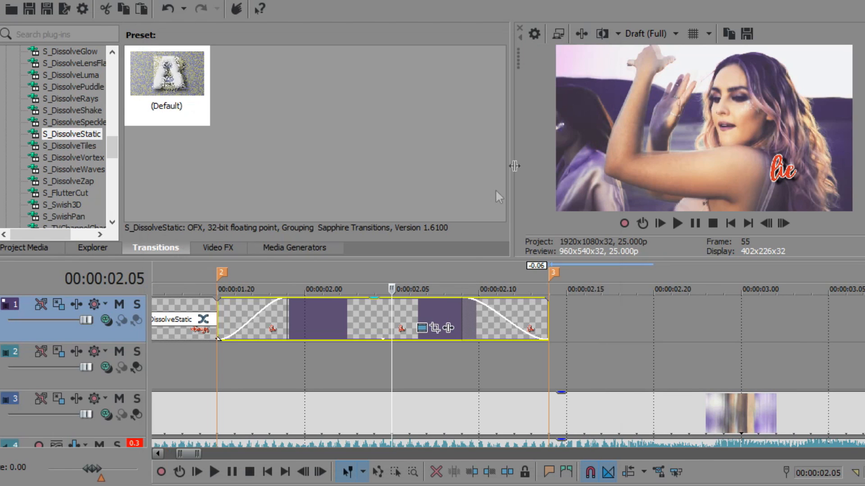
Step: Apply the NewBlue MB Zoom transition with the "Bottom Left to Top Right" preset to the start of the "lie" event
click(299, 271)
scroll(53, 114, up, 5)
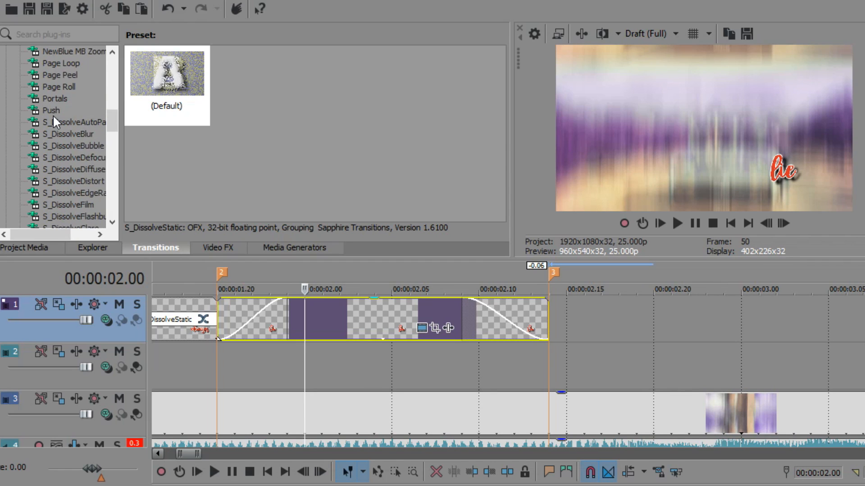
scroll(53, 115, up, 4)
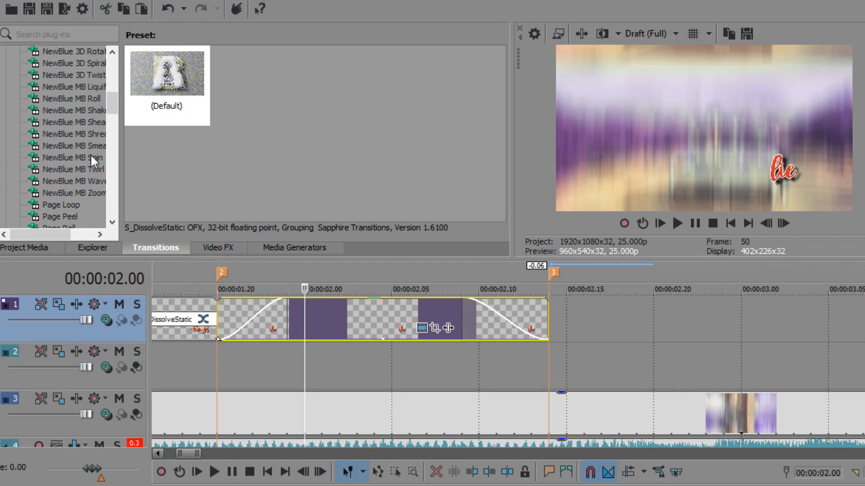
scroll(90, 158, down, 1)
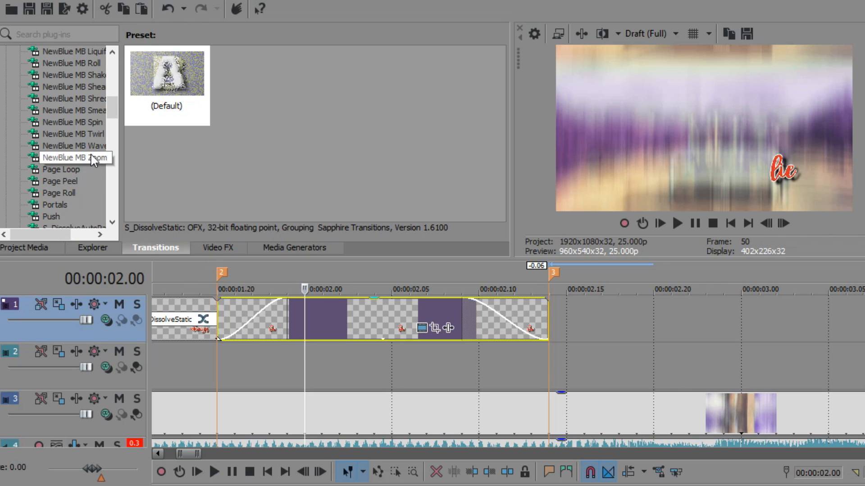
click(92, 157)
drag(272, 75, 264, 319)
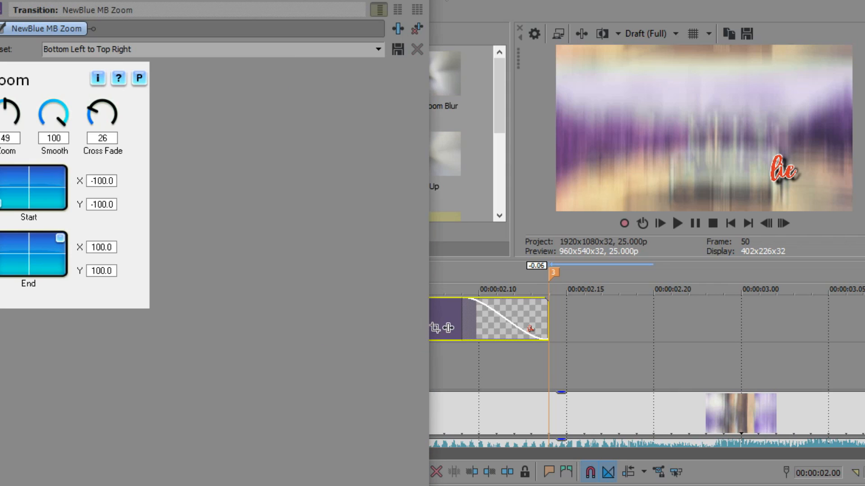
click(427, 0)
Step: Play the section from just before marker 2 to check the "lie" text's opening zoom transition
click(198, 274)
key(space)
key(space)
key(space)
key(space)
key(space)
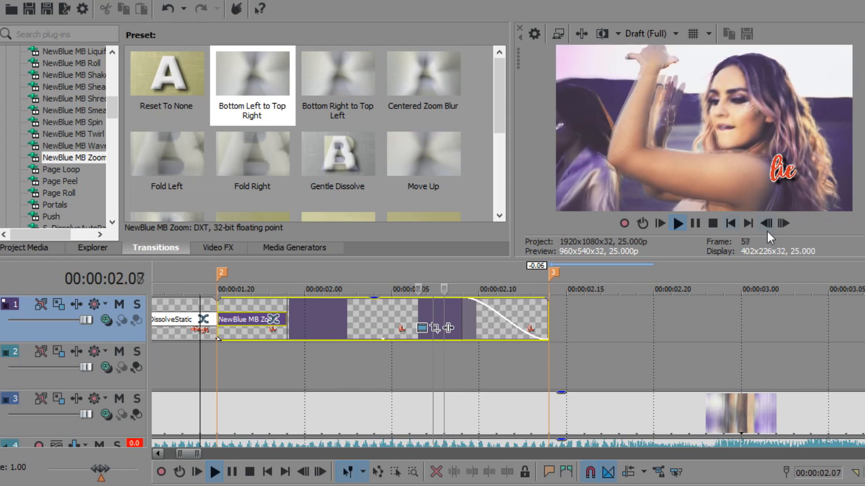
click(695, 224)
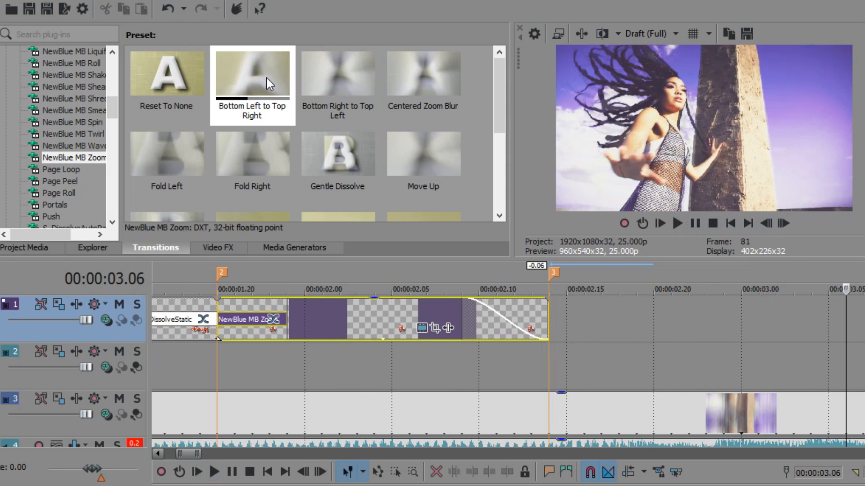
Step: Apply NewBlue MB Zoom's "Bottom Right to Top Left" preset to the end of the "lie" event and preview the video from the start
drag(338, 76, 515, 331)
click(424, 7)
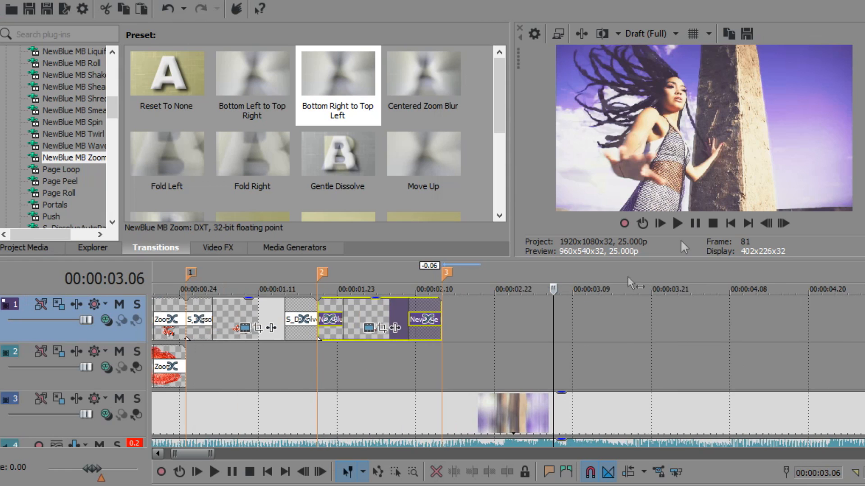
click(729, 223)
scroll(702, 351, down, 5)
click(697, 221)
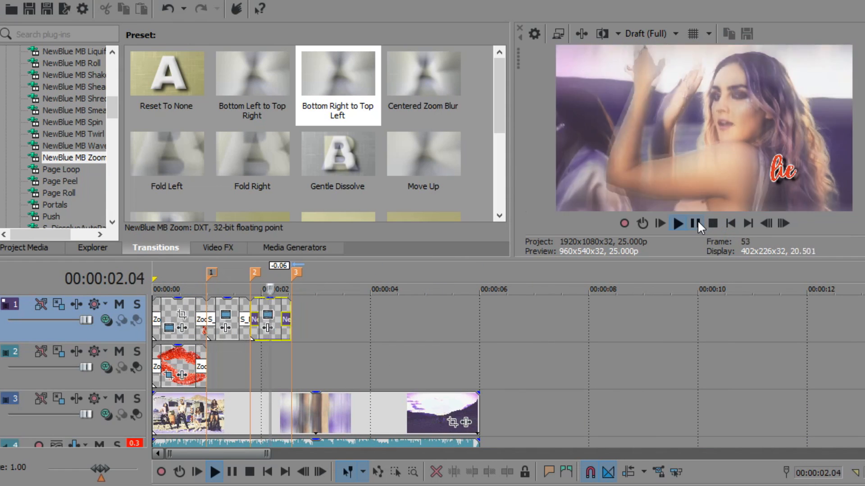
click(697, 220)
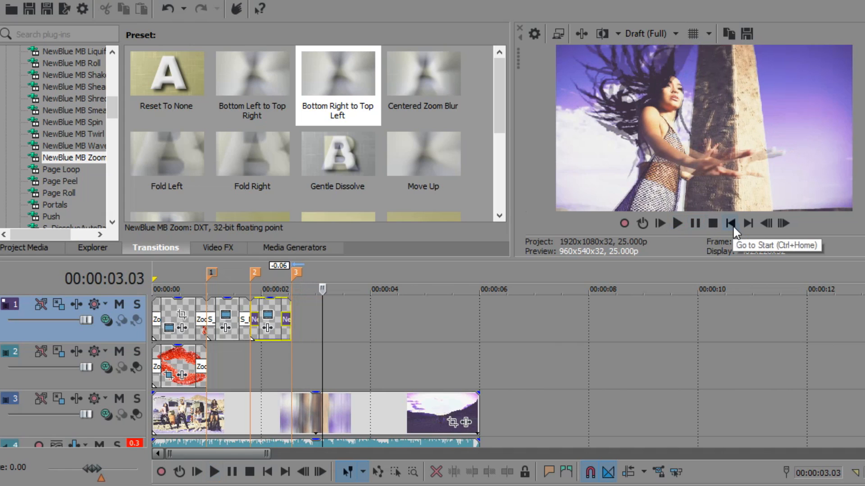
Step: Move the playhead to 00:00:00.15 to view the first "Red lips" overlay
scroll(415, 355, up, 2)
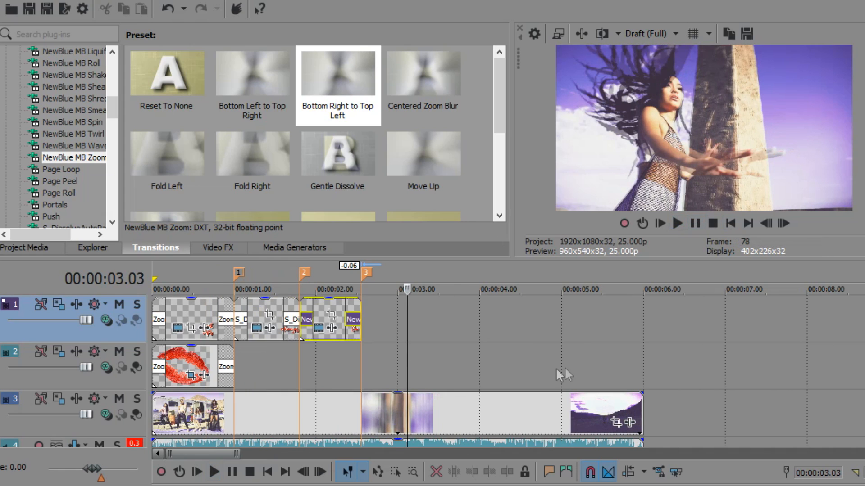
scroll(301, 393, up, 1)
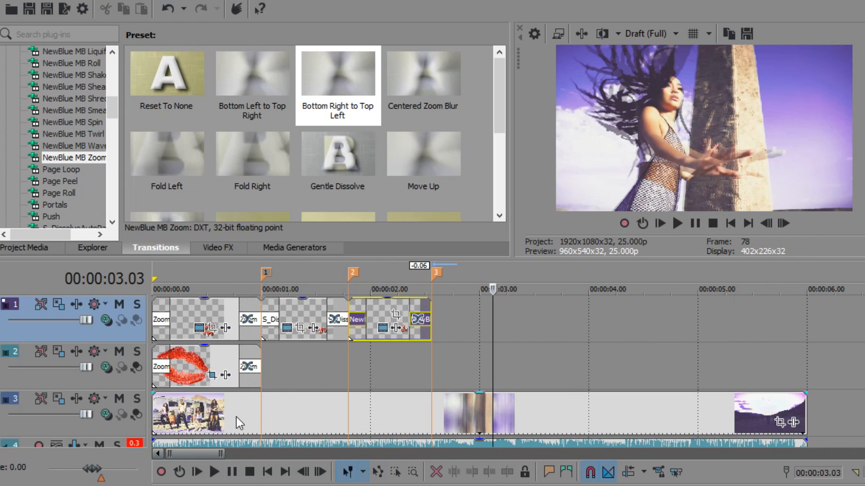
click(218, 274)
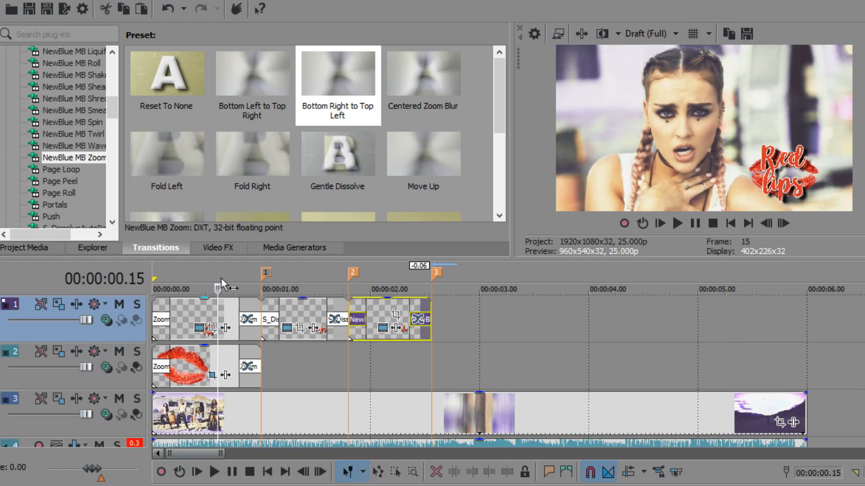
Step: Apply the VEGAS Color Corrector effect with the "Blue Midtones" preset to the lips image on track 2
scroll(270, 375, up, 1)
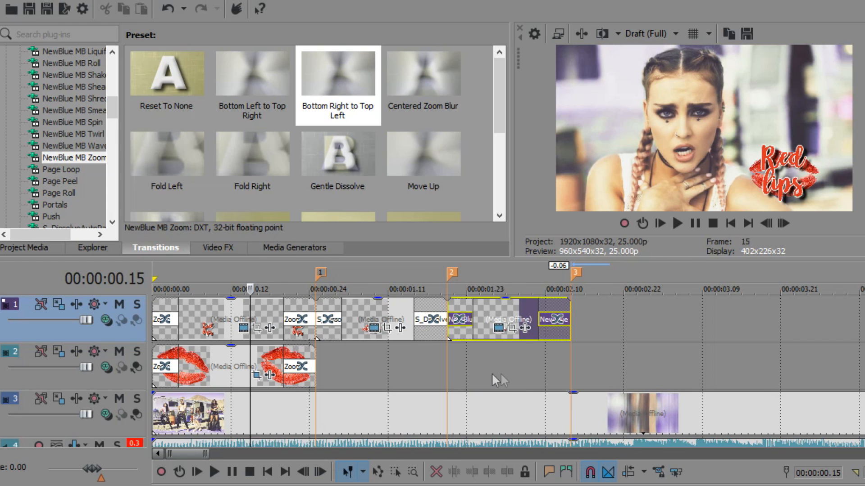
scroll(501, 372, up, 1)
click(211, 248)
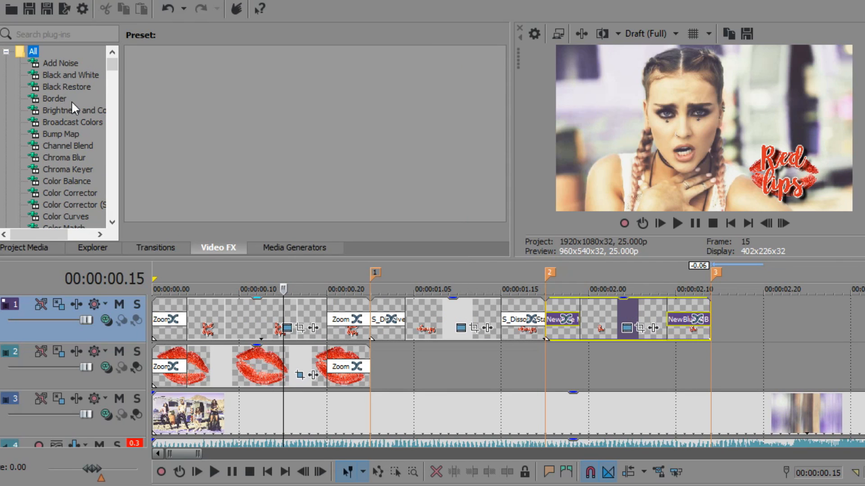
scroll(72, 102, down, 4)
scroll(74, 72, up, 1)
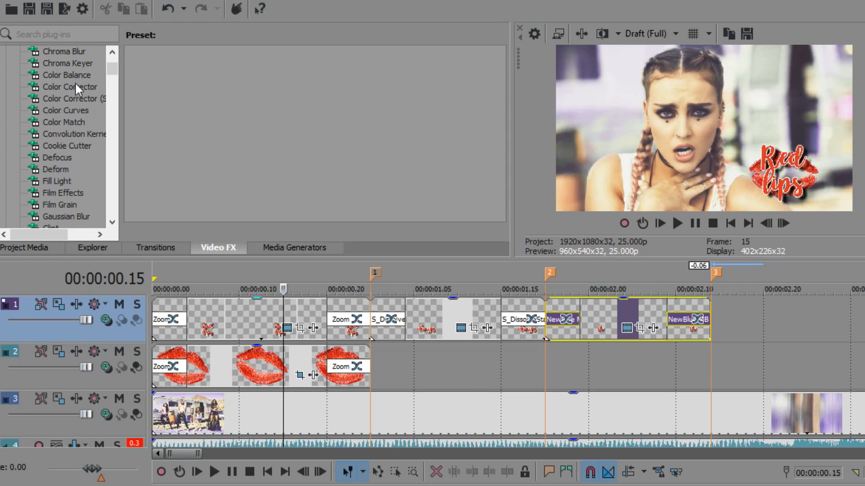
click(75, 85)
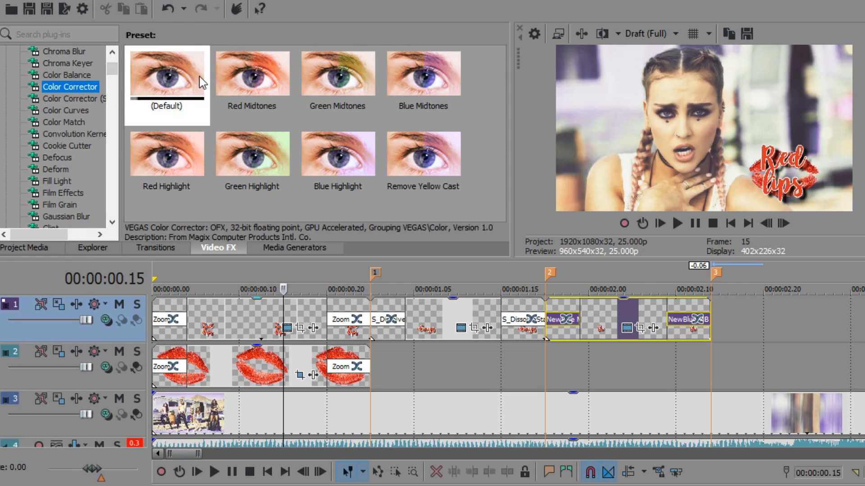
drag(423, 77, 247, 365)
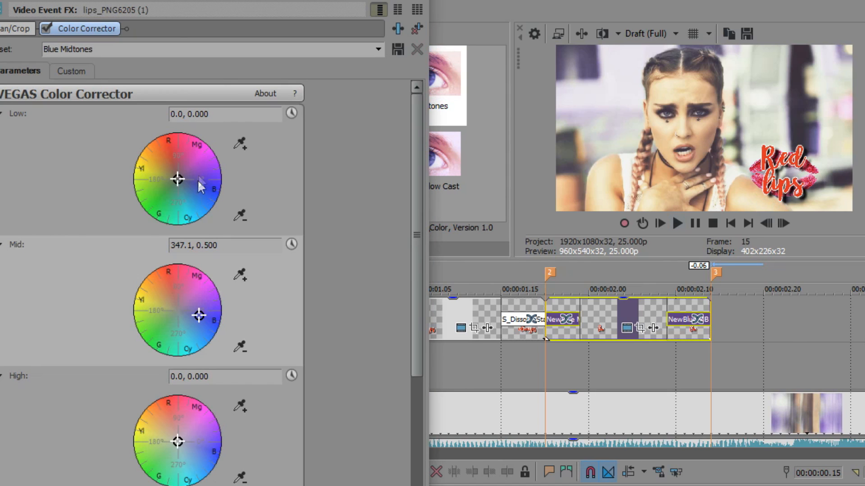
Step: Tint the lips purple by setting the colour wheels to Low 338.71, 0.787, Mid 326.7, 0.5783 and High 338.53, 0.8239
drag(183, 186, 210, 191)
drag(196, 317, 207, 287)
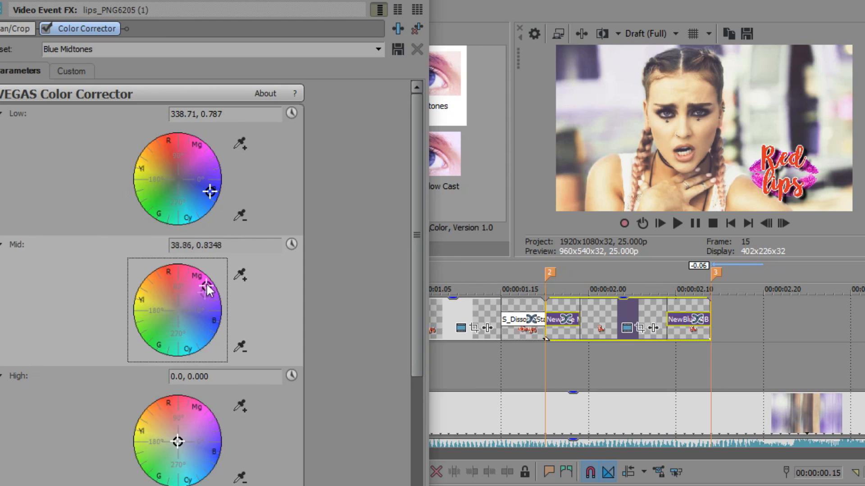
drag(199, 332, 198, 324)
drag(178, 442, 211, 455)
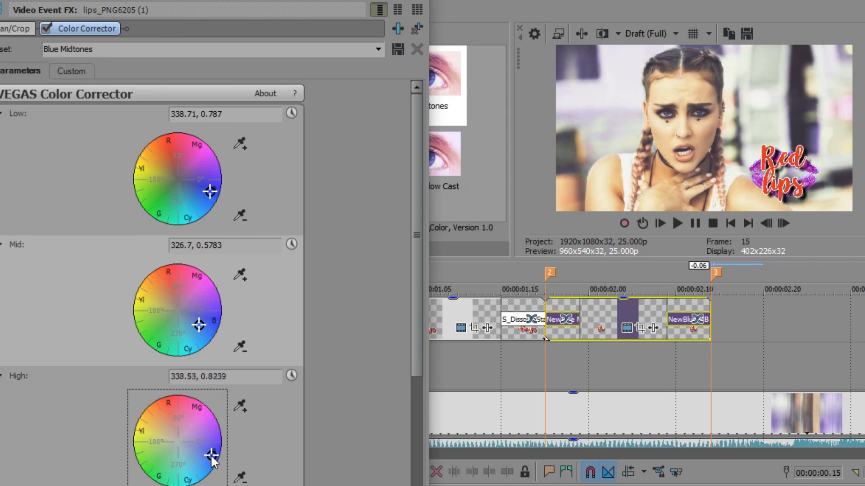
click(422, 1)
Step: Recolour the "Red lips" text to dark purple, RGB 95, 0, 121, to match the lips image
click(257, 285)
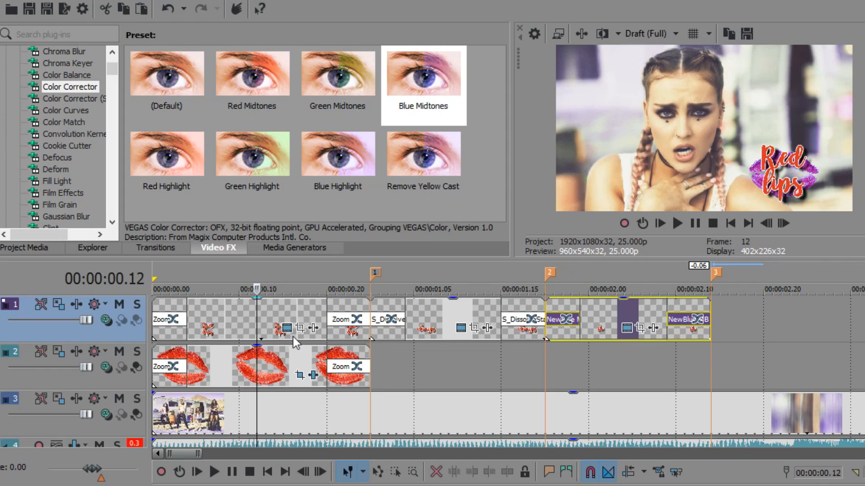
click(289, 329)
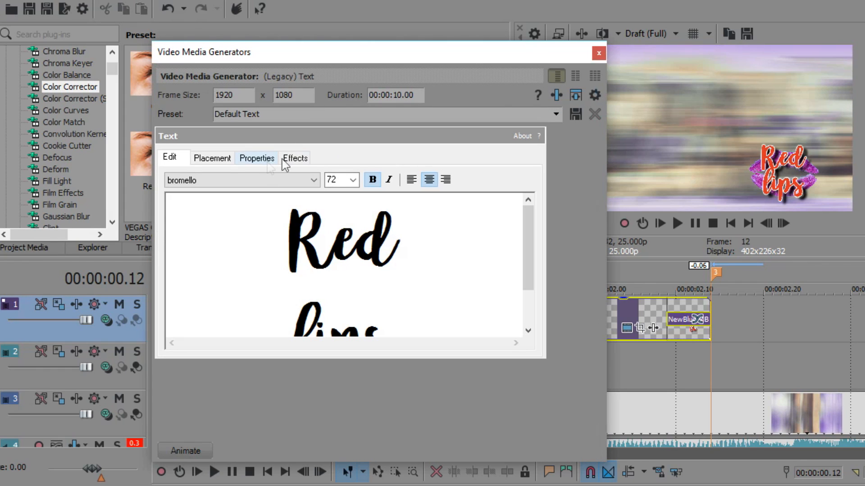
click(223, 161)
click(242, 158)
click(314, 246)
drag(314, 245, 308, 252)
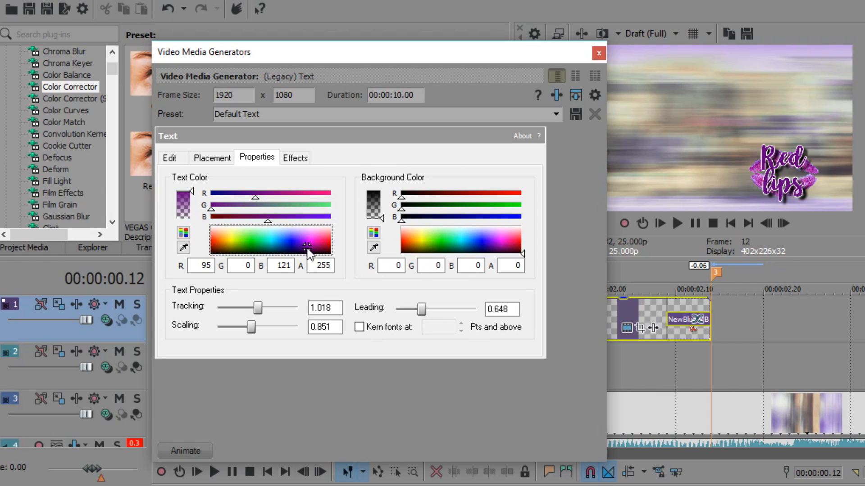
click(599, 53)
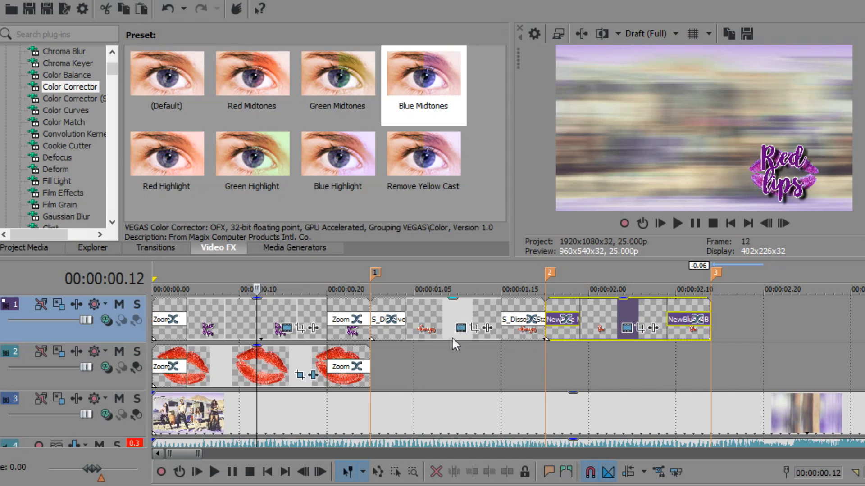
Step: Play the video from the start to check the recoloured "Red lips" overlay
click(730, 223)
key(space)
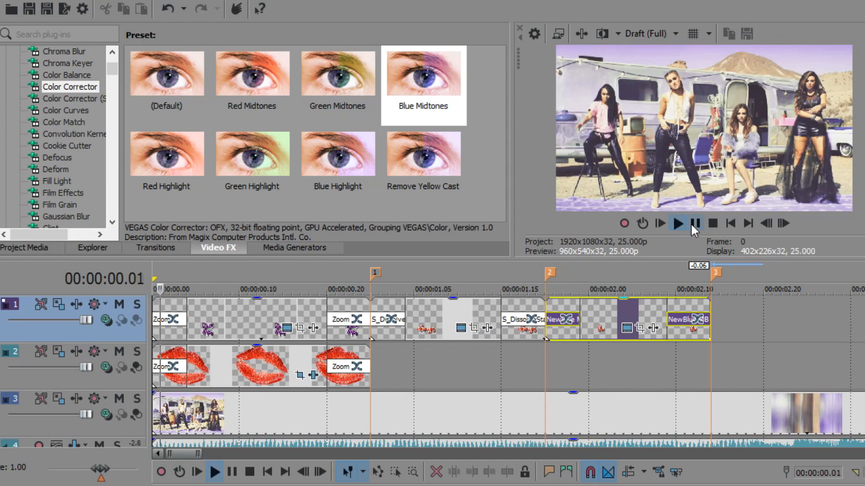
click(690, 223)
Step: Recolour the "always" text between markers 1 and 2 to purple, RGB 114, 0, 201
click(441, 291)
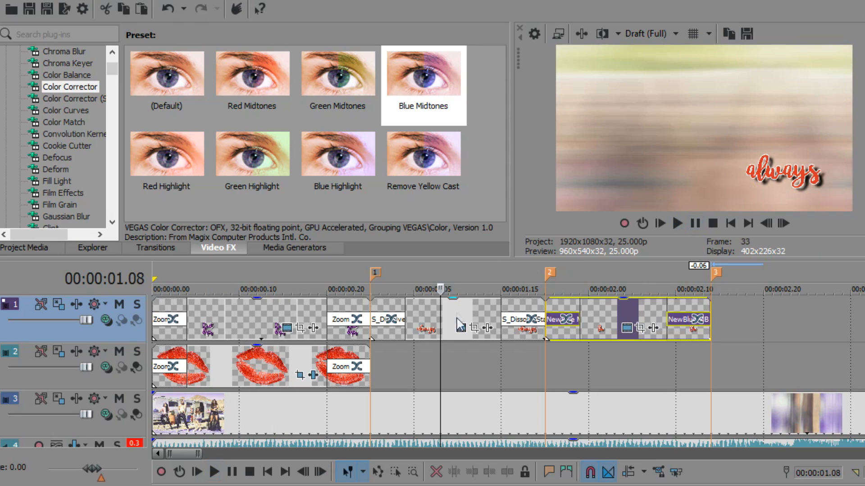
click(461, 329)
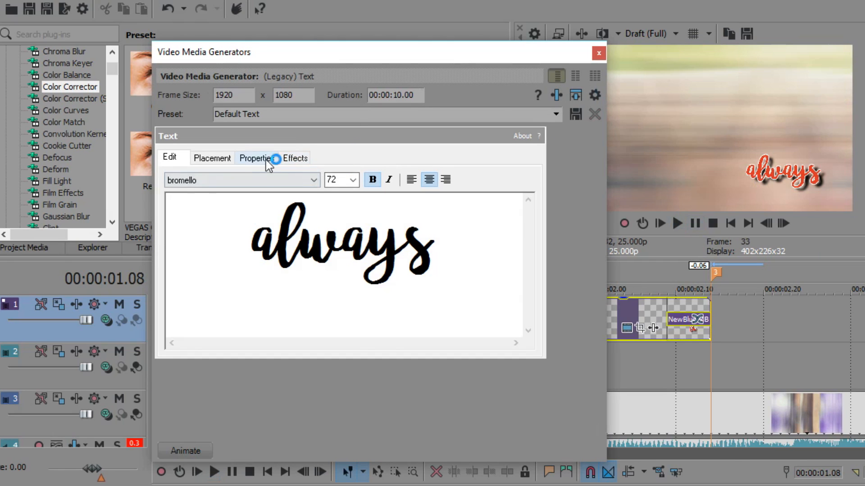
click(266, 160)
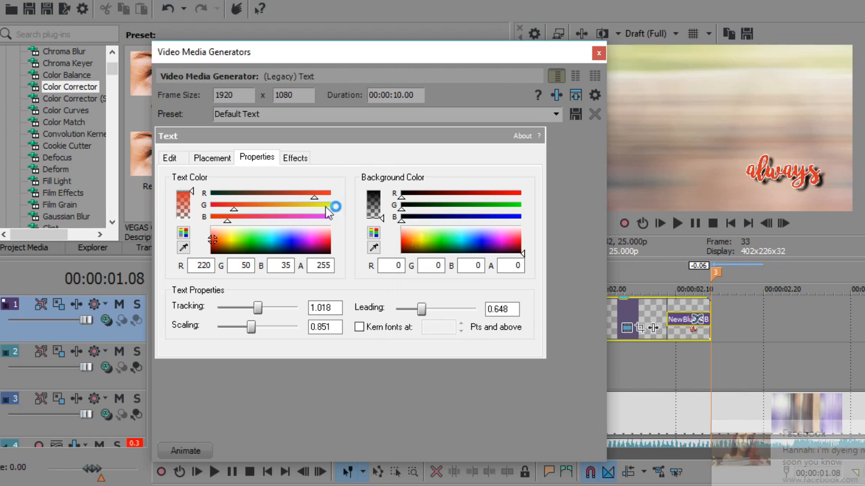
drag(283, 254, 302, 242)
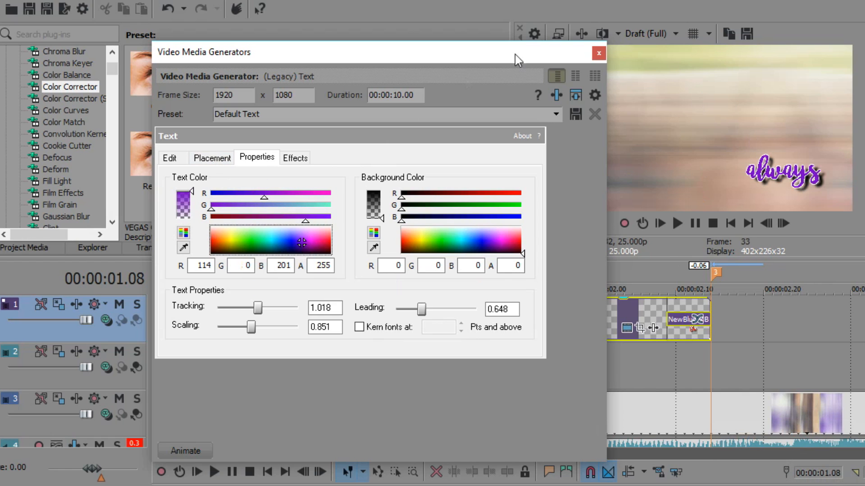
click(596, 54)
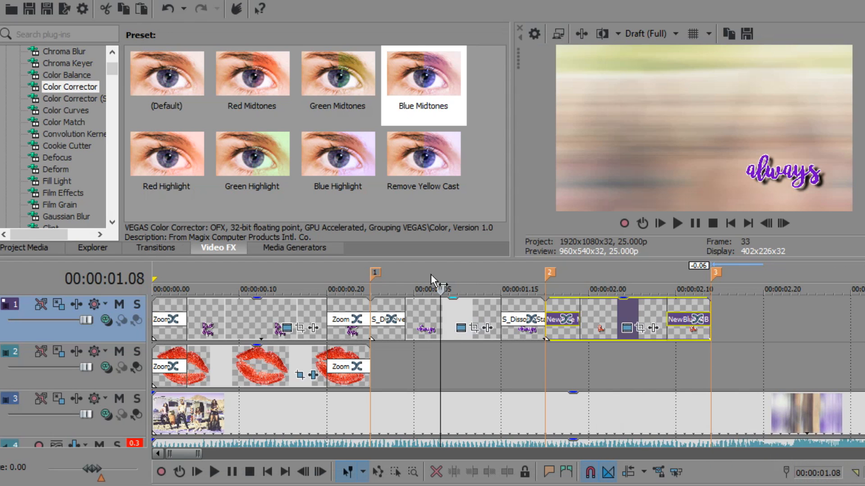
Step: Scrub through the timeline to examine the recoloured "Red lips" and "always" overlays against the video
scroll(491, 367, down, 6)
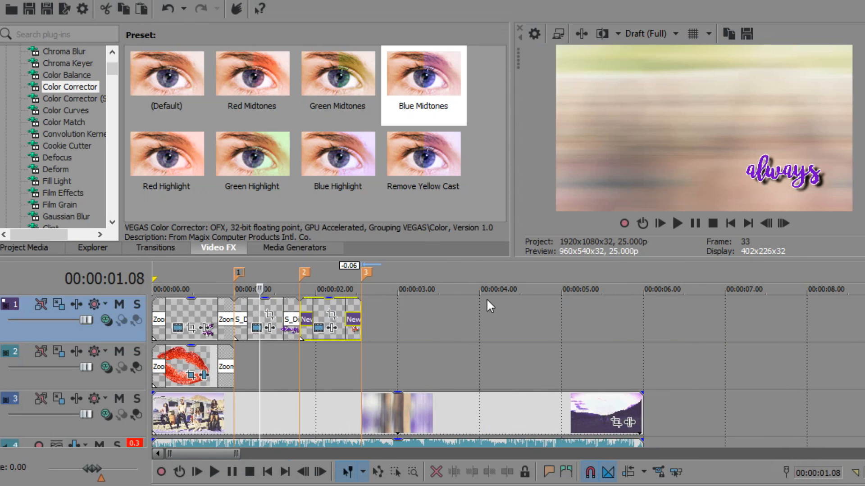
click(443, 290)
drag(445, 343, 511, 358)
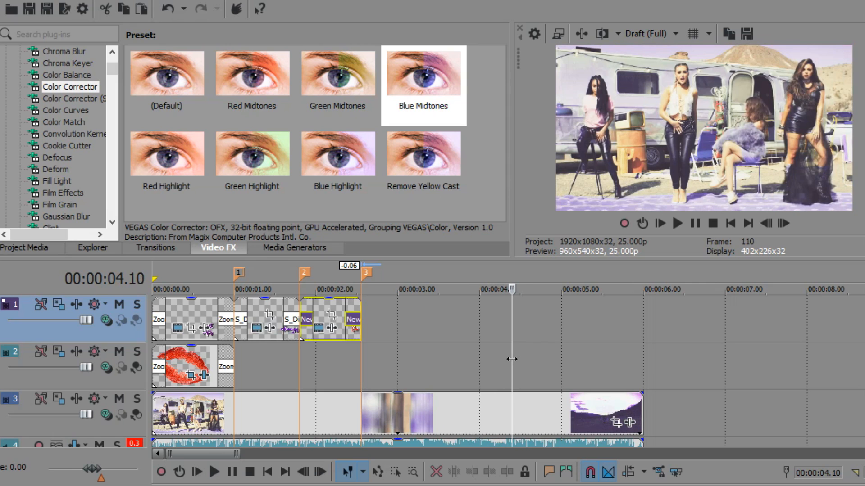
drag(511, 359, 215, 366)
drag(202, 364, 187, 363)
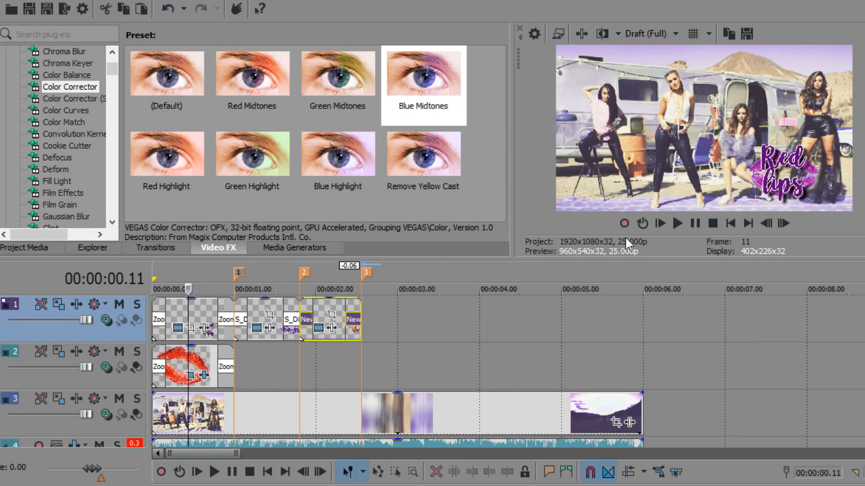
click(202, 272)
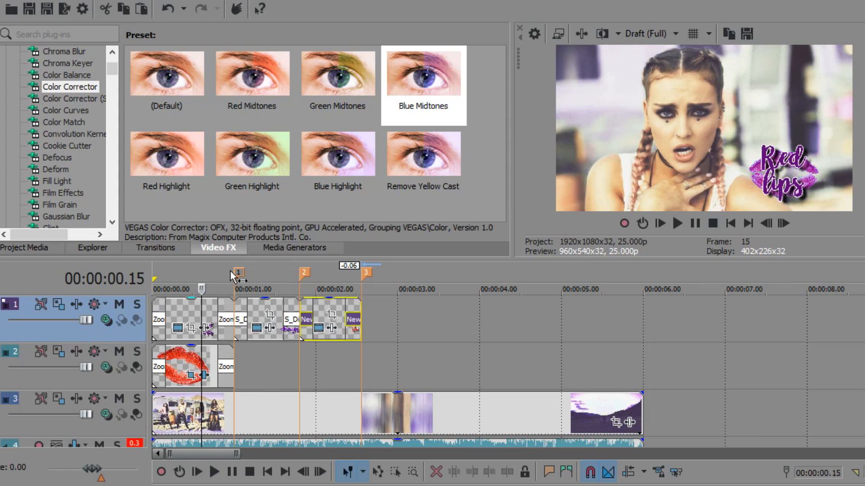
click(258, 266)
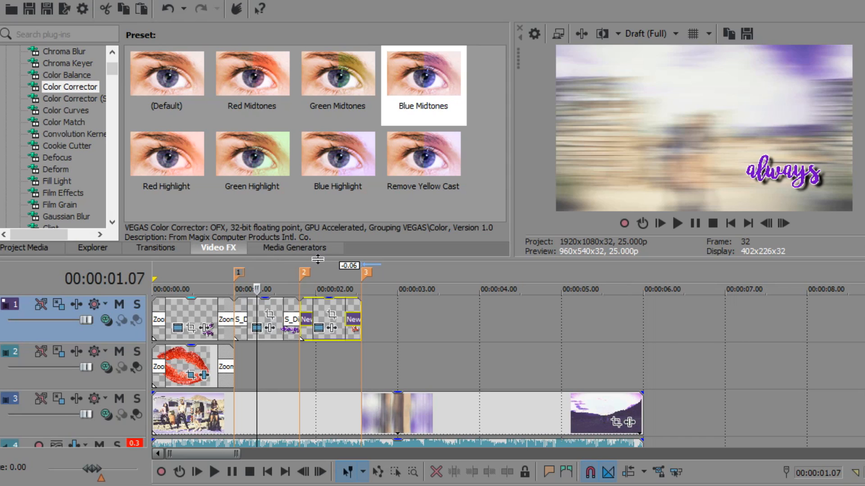
click(204, 269)
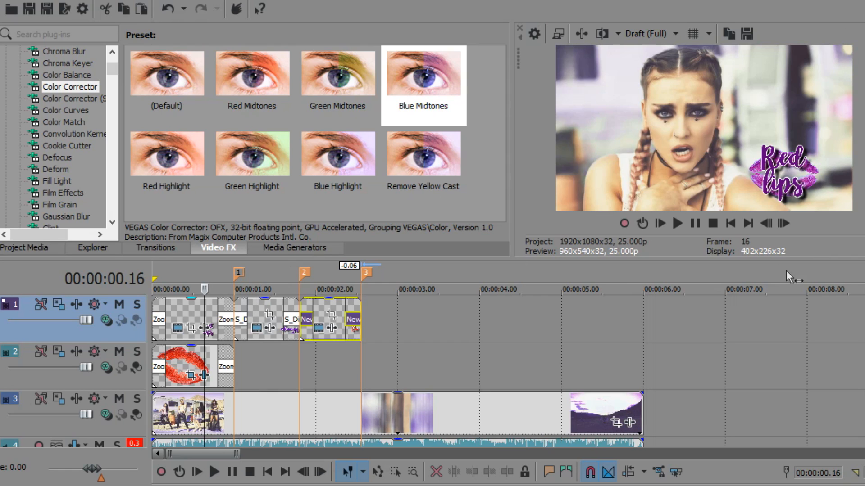